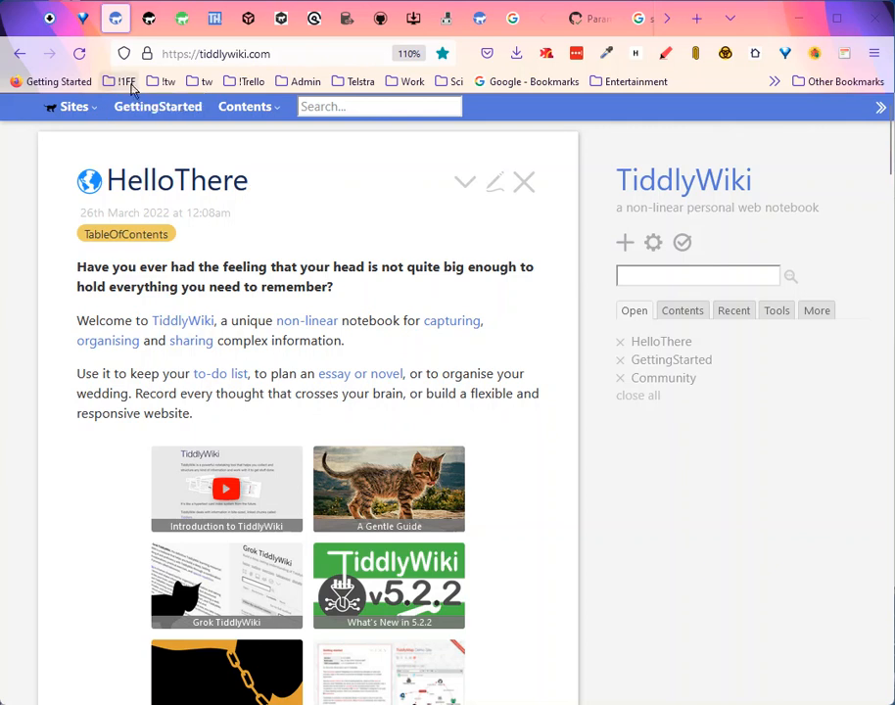
Step: Run the VisitorV2 bookmarklet from the !tw bookmarks folder on tiddlywiki.com and view the list of additional page actions
left_click(163, 82)
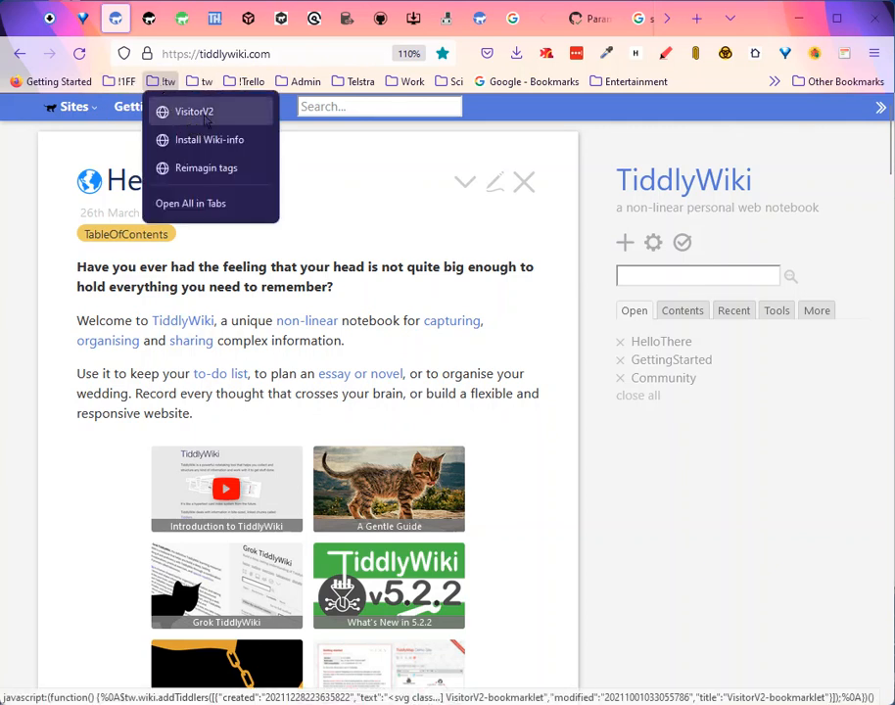
left_click(203, 115)
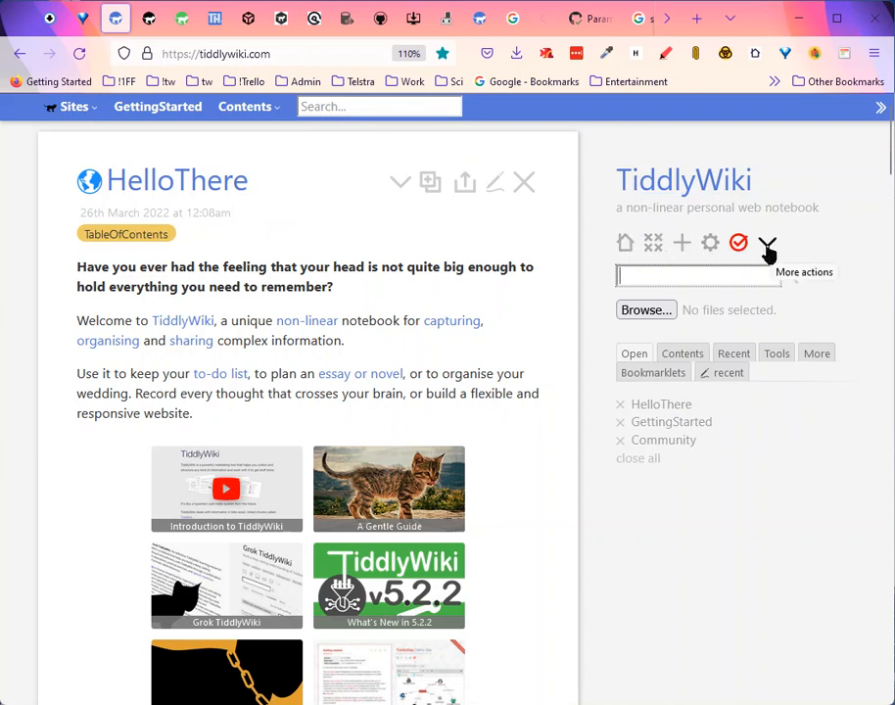
left_click(767, 245)
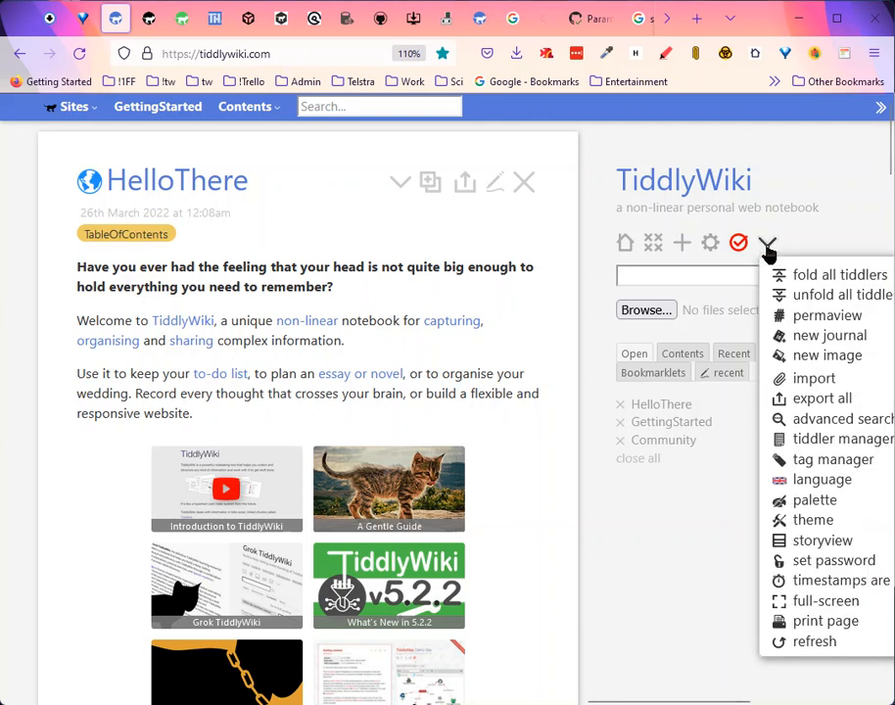
left_click(767, 245)
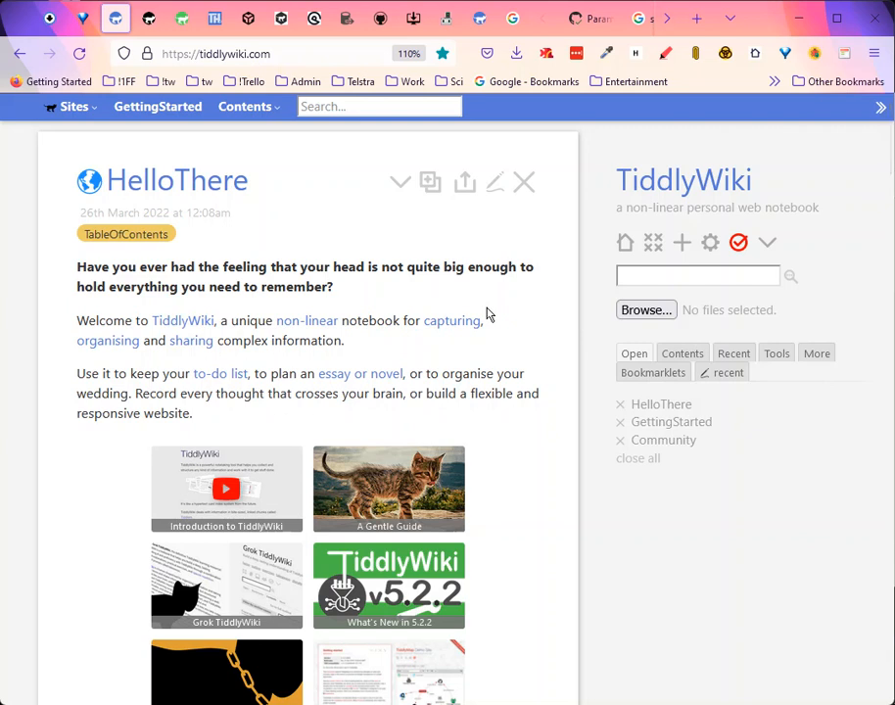
Step: Look at the standard TableOfContents tag dropdown on HelloThere and run the Reimagin tags bookmarklet from the !tw bookmarks folder
left_click(125, 238)
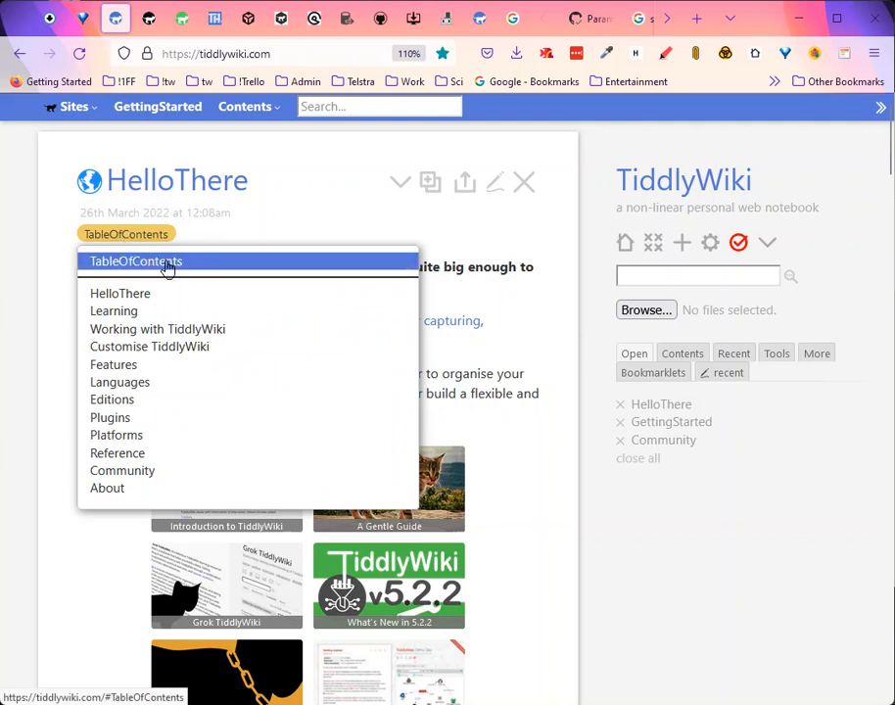
left_click(490, 310)
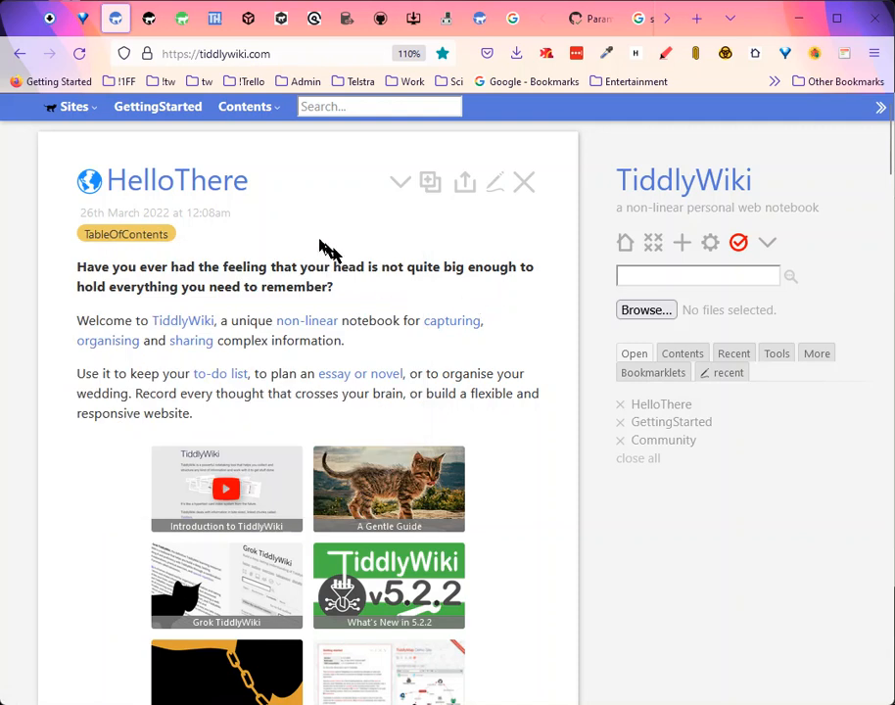
left_click(157, 86)
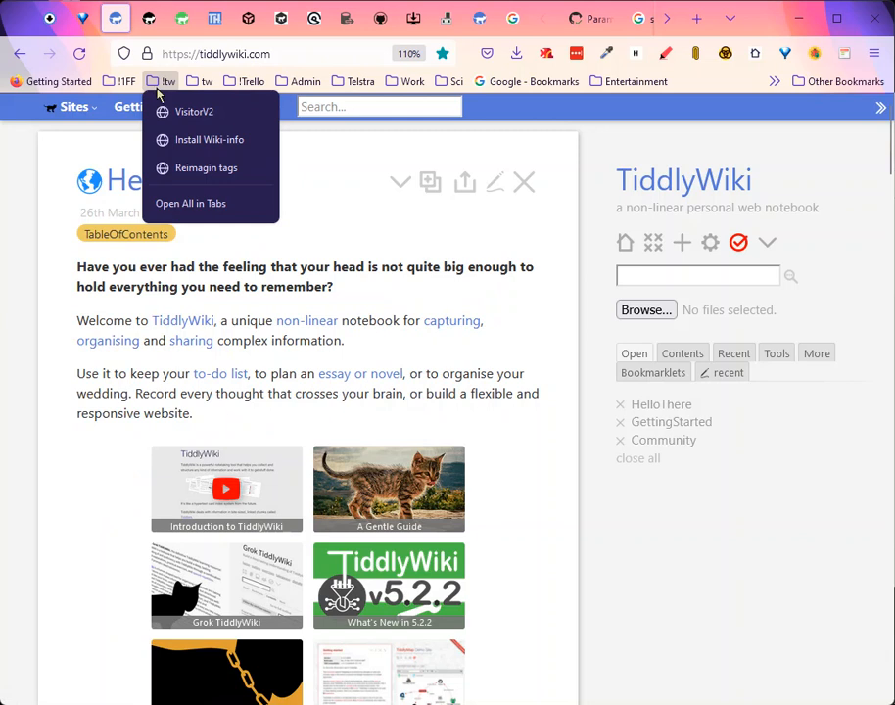
left_click(218, 172)
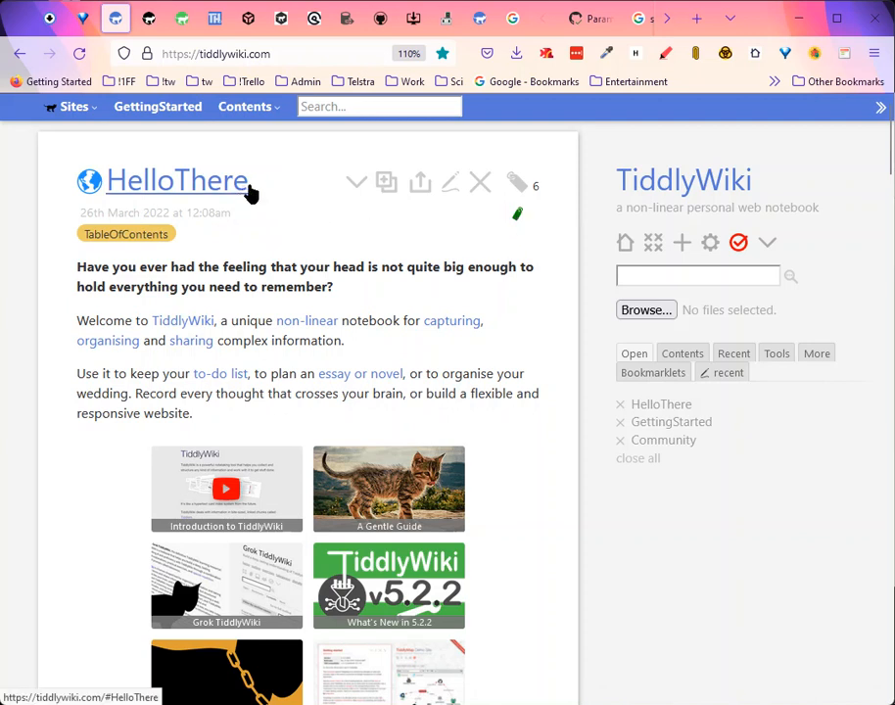
Step: View the HelloThere tag menu with its tagged tiddlers, open and close Philosophy of Tiddlers, and return to HelloThere
left_click(519, 217)
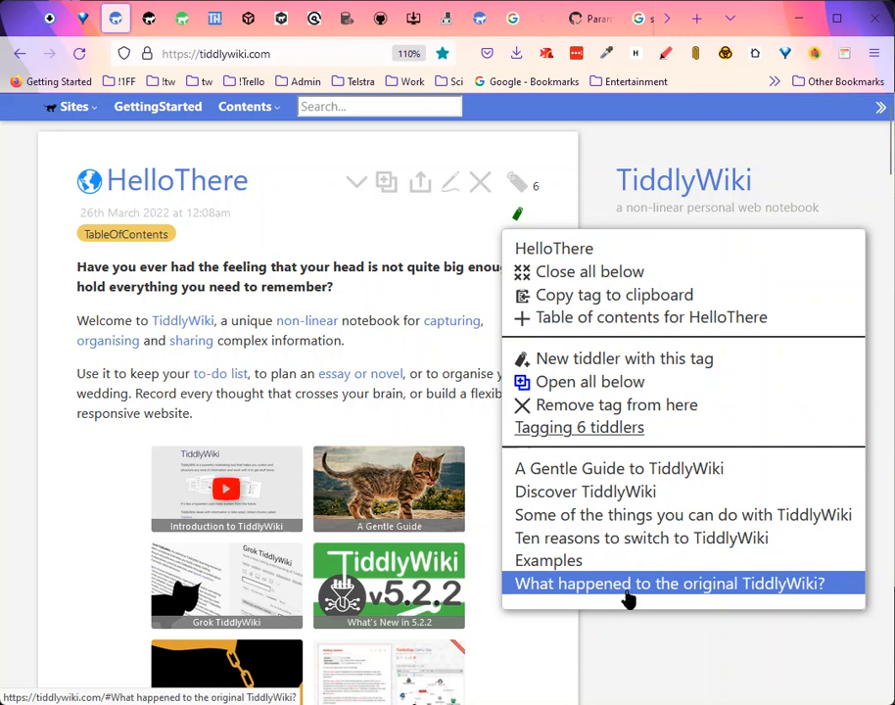
left_click(281, 326)
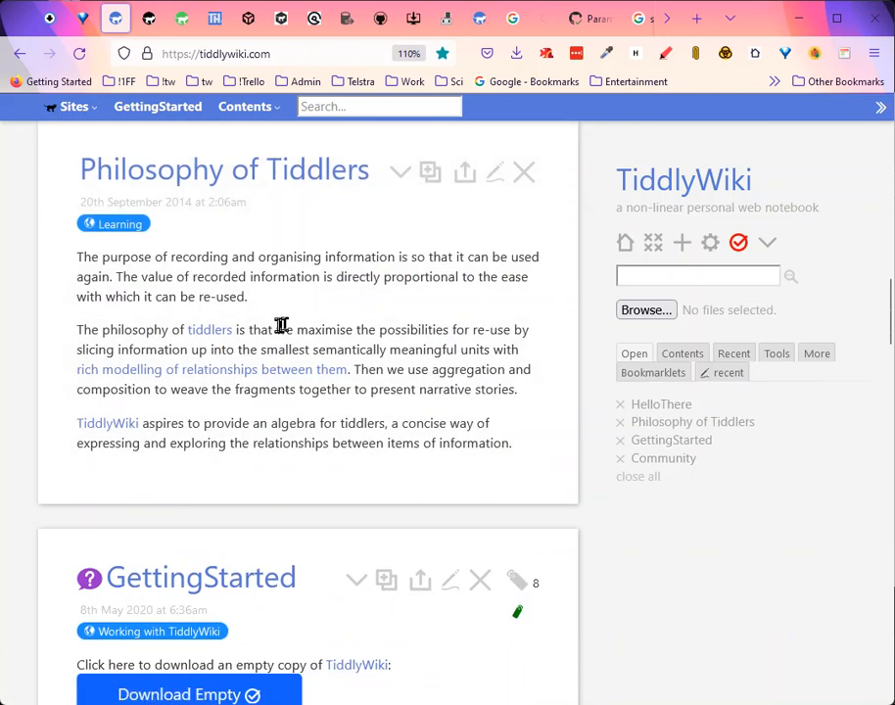
left_click(524, 177)
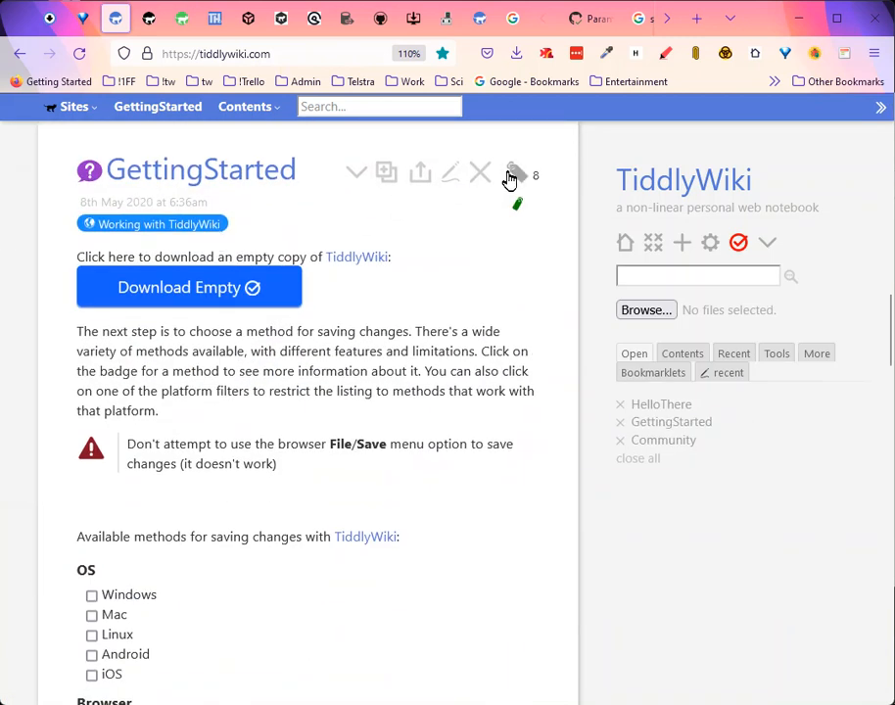
scroll(377, 240, "up", 3)
scroll(378, 240, "up", 9)
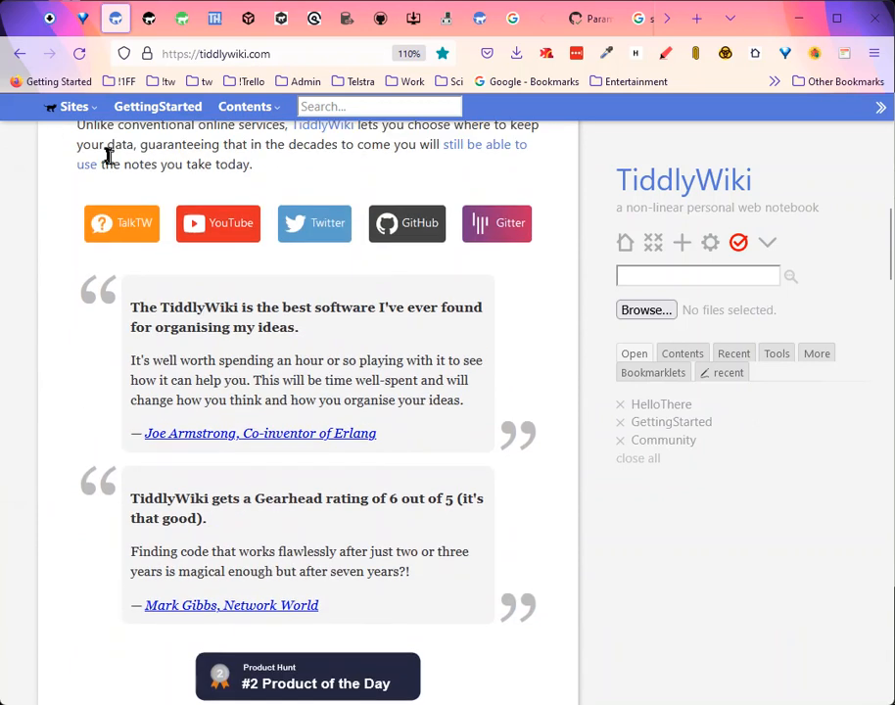
scroll(127, 156, "up", 5)
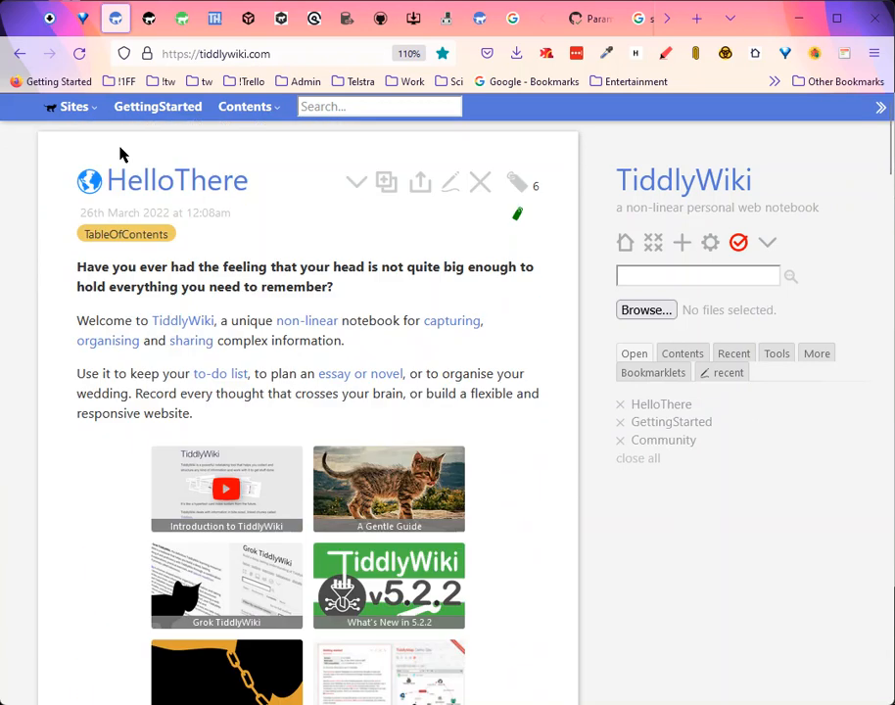
Step: Copy the TableOfContents tag to the clipboard, search the wiki for it and clear the search
left_click(122, 238)
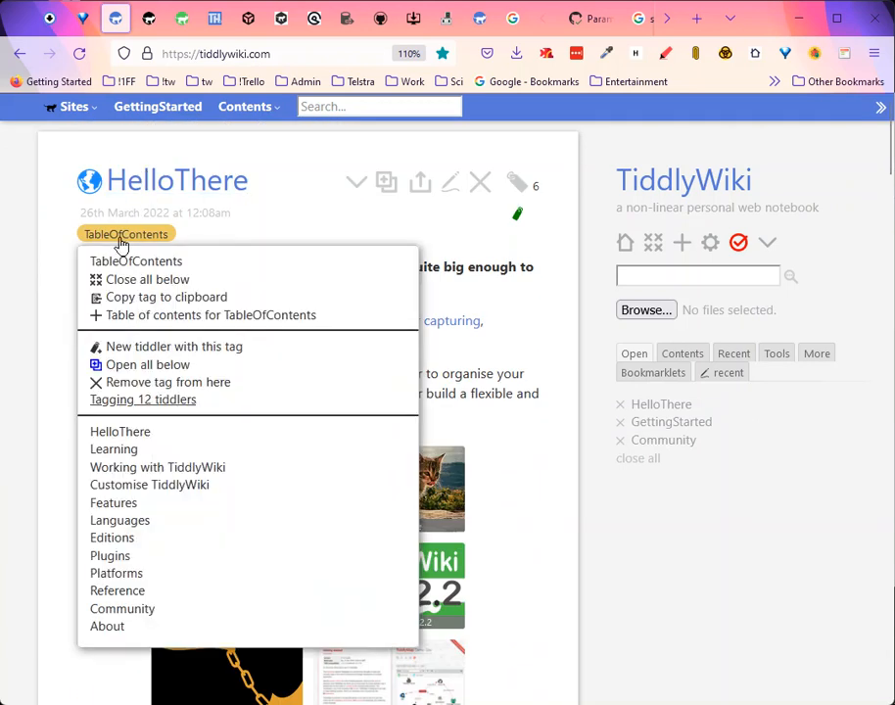
left_click(195, 303)
left_click(638, 274)
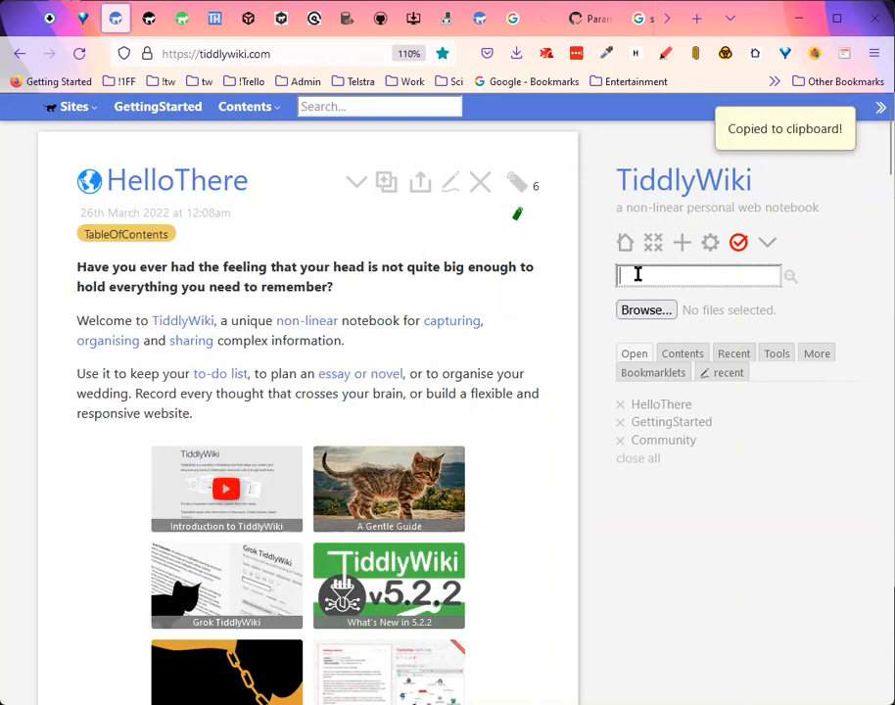
key("ctrl+v")
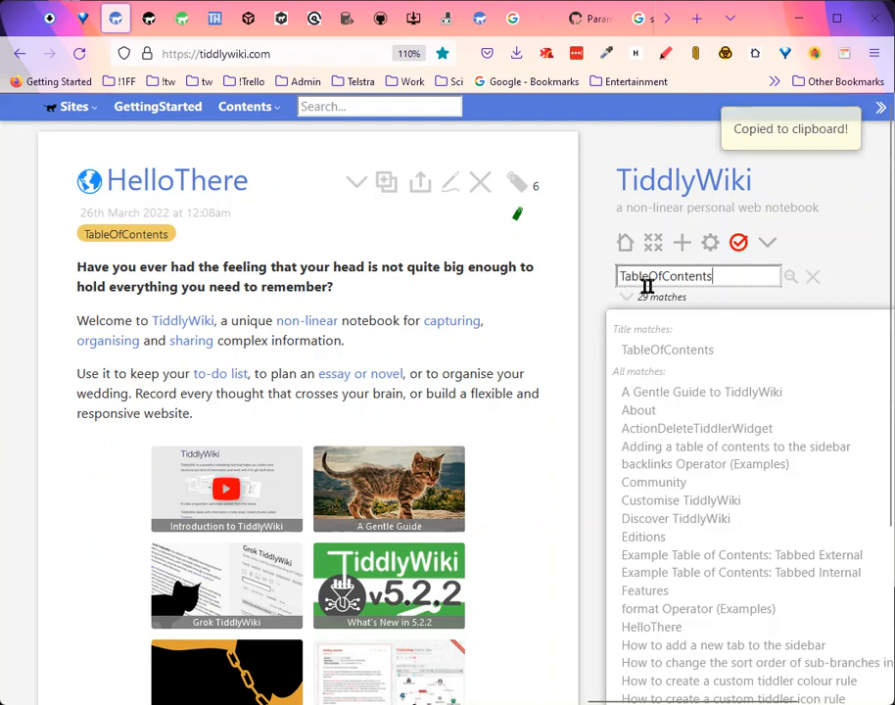
left_click(813, 279)
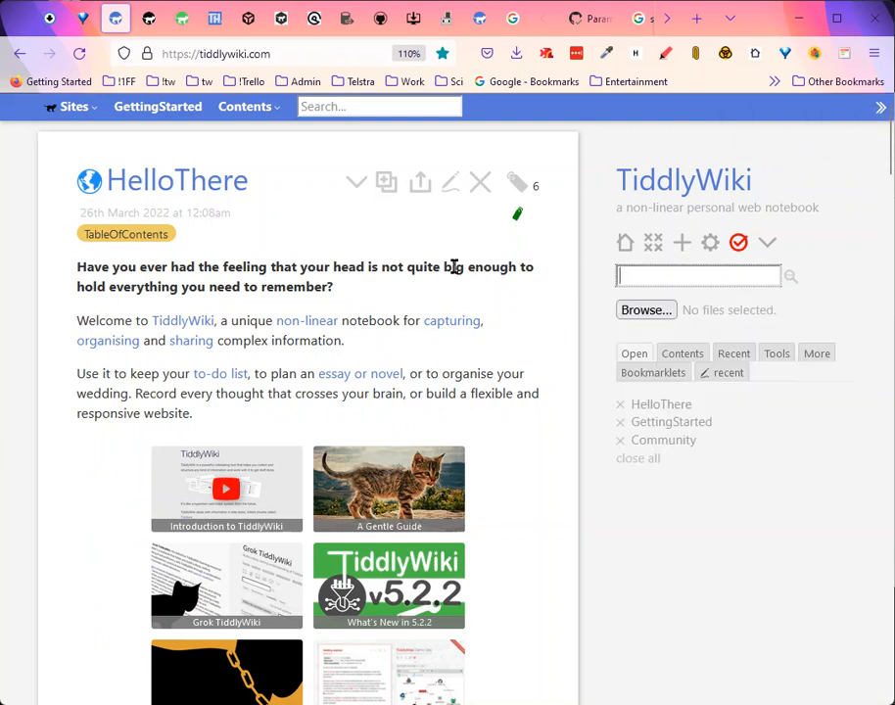
Step: Create a new tiddler carrying the TableOfContents tag, delete its draft, and review the tag's menu again
left_click(124, 235)
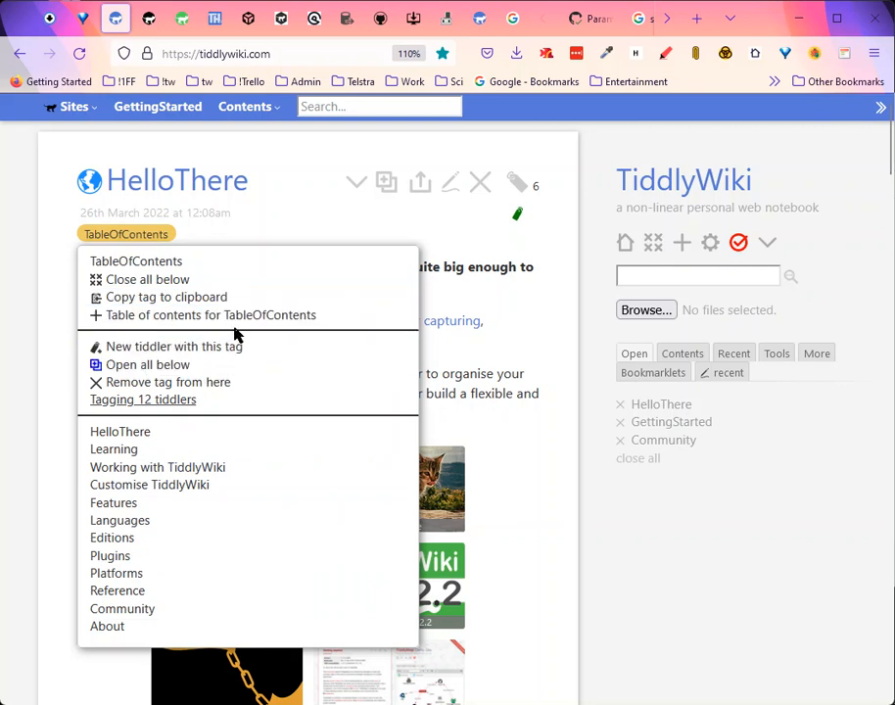
left_click(218, 349)
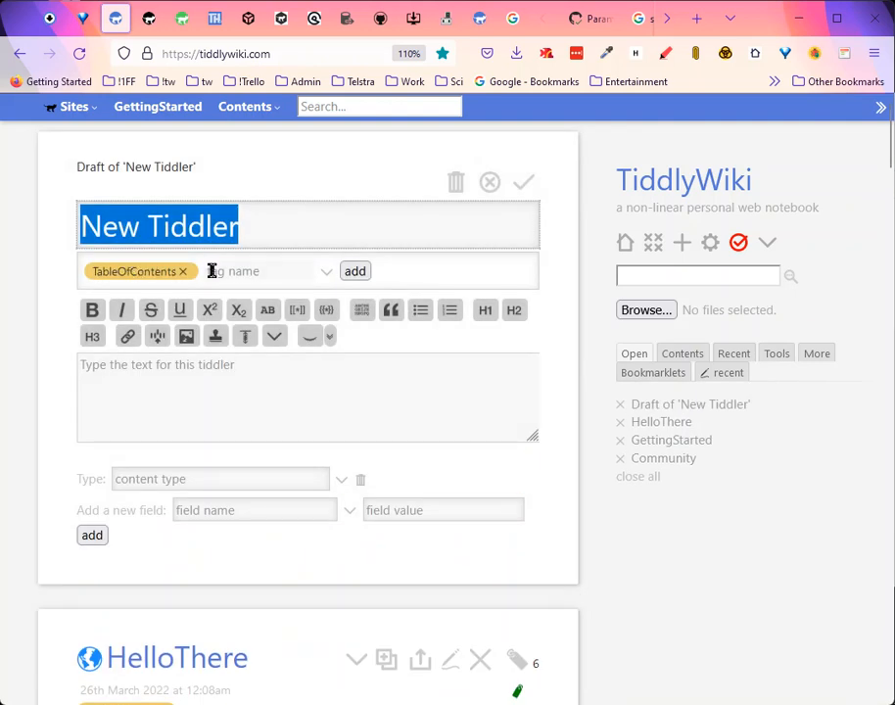
left_click(468, 189)
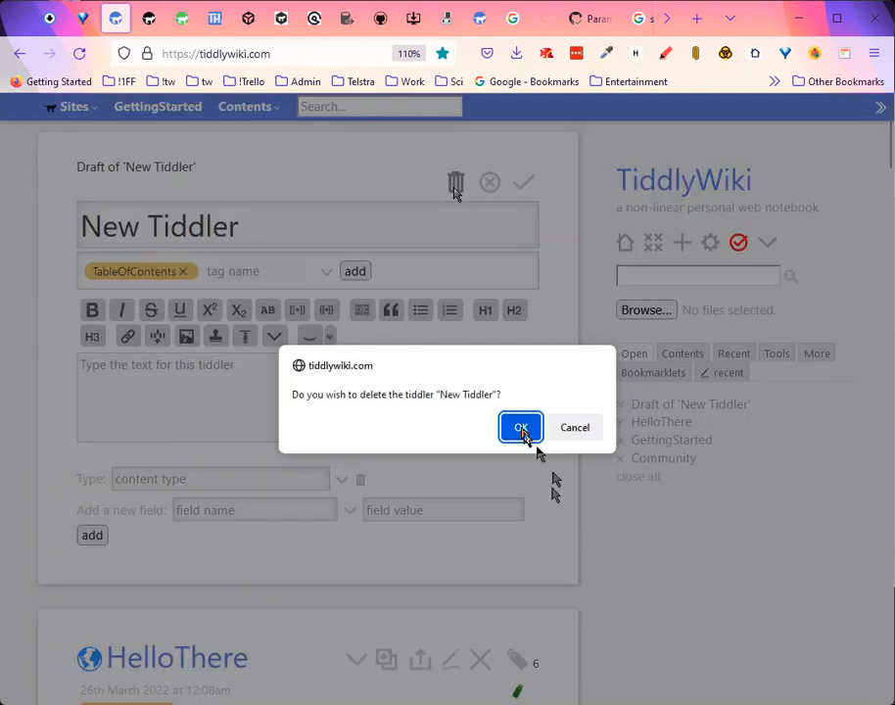
left_click(520, 430)
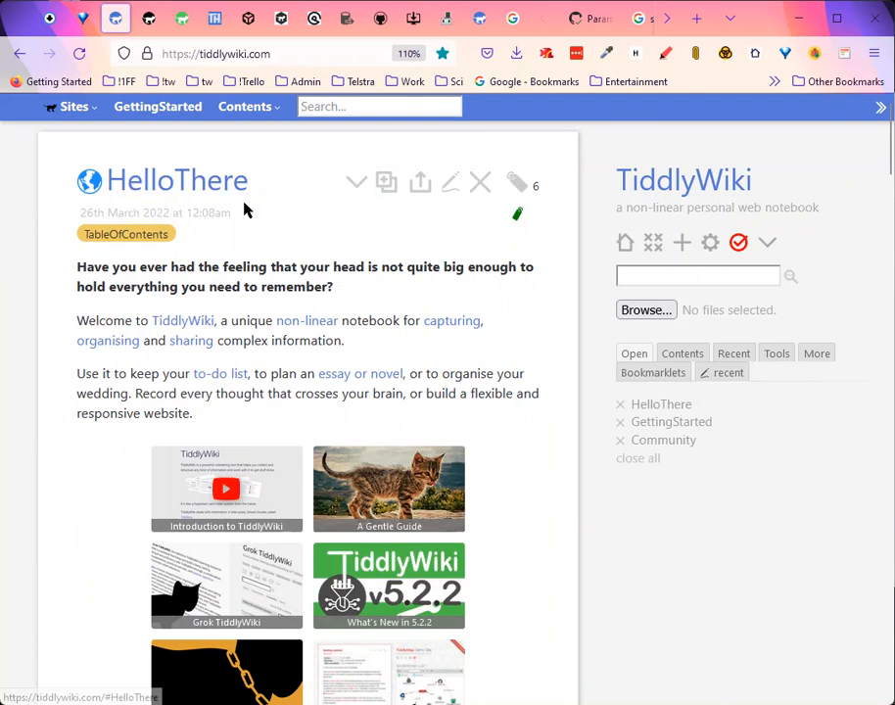
left_click(141, 240)
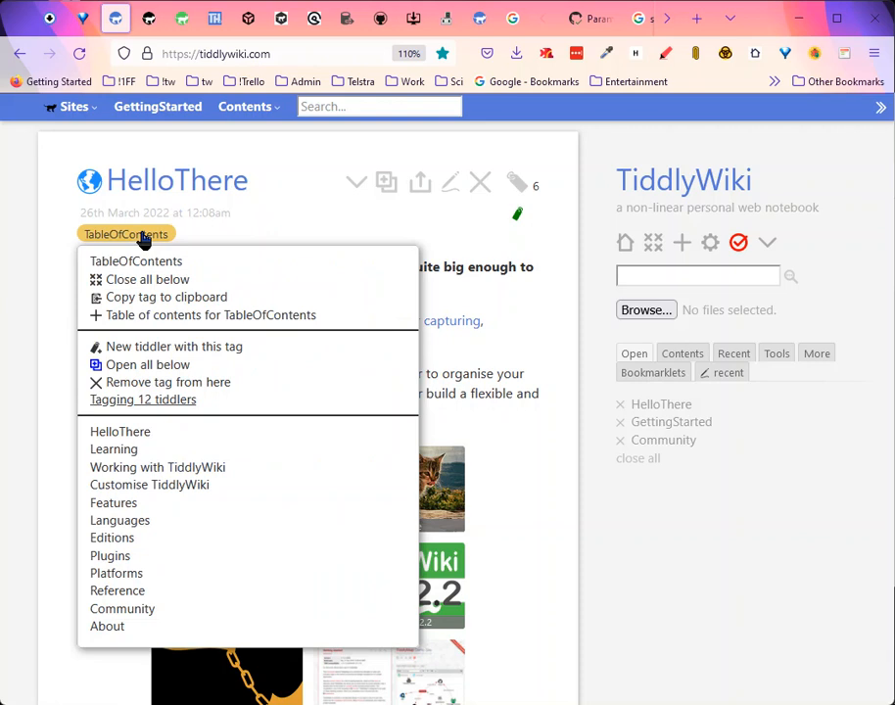
left_click(303, 212)
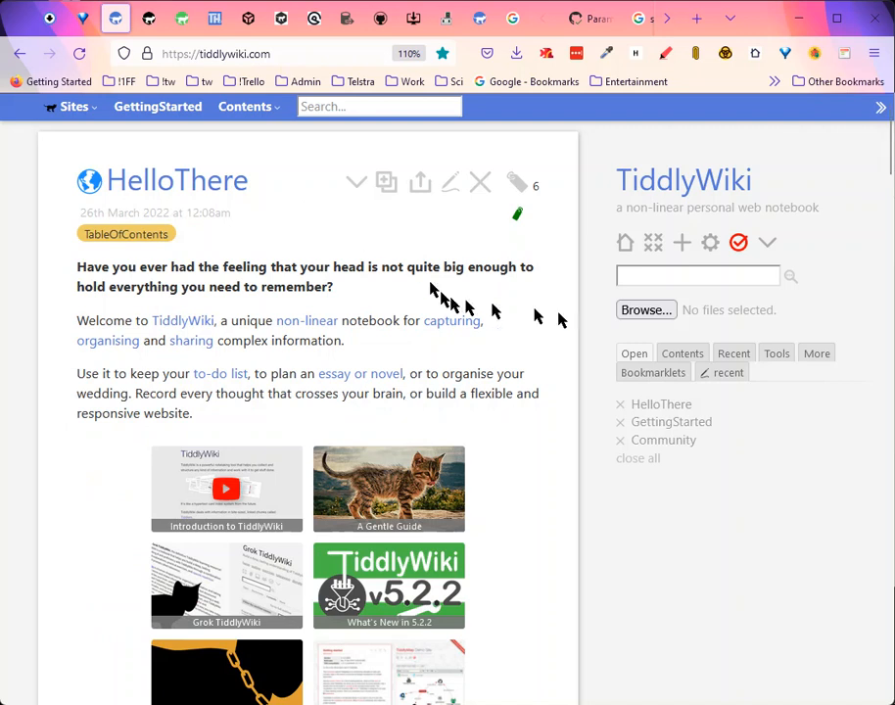
Step: Search the TW5 Intranet folder for "home and" and load Home and Contents.json for import
left_click(645, 315)
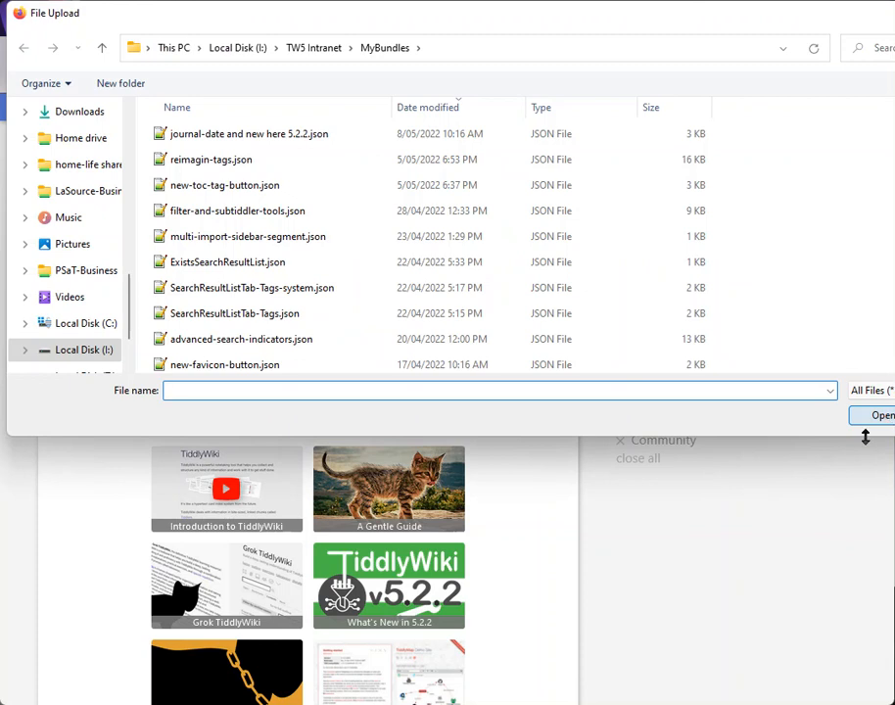
left_click(329, 54)
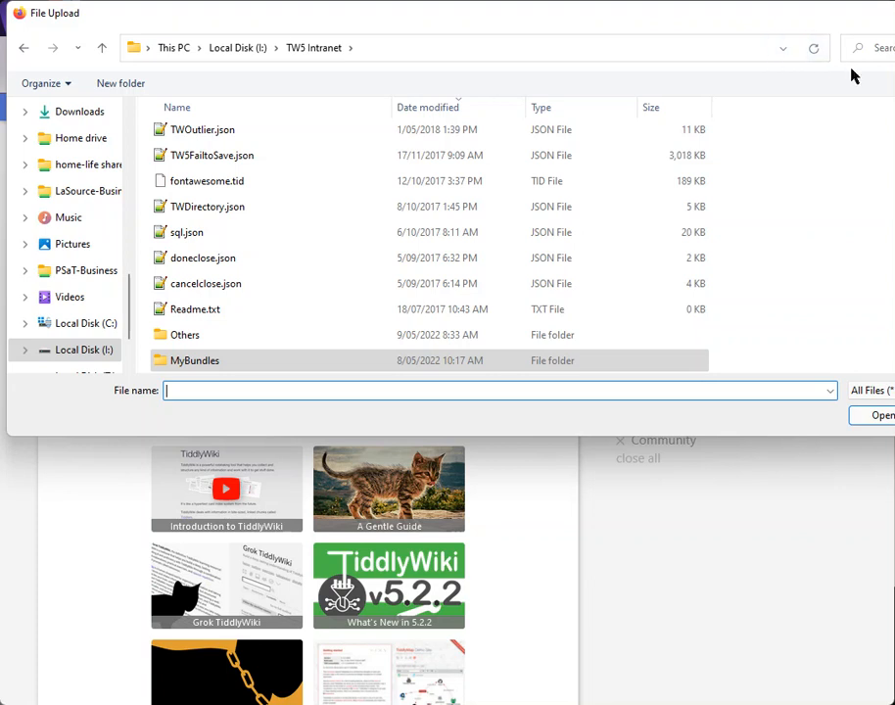
left_click_drag(747, 13, 609, 83)
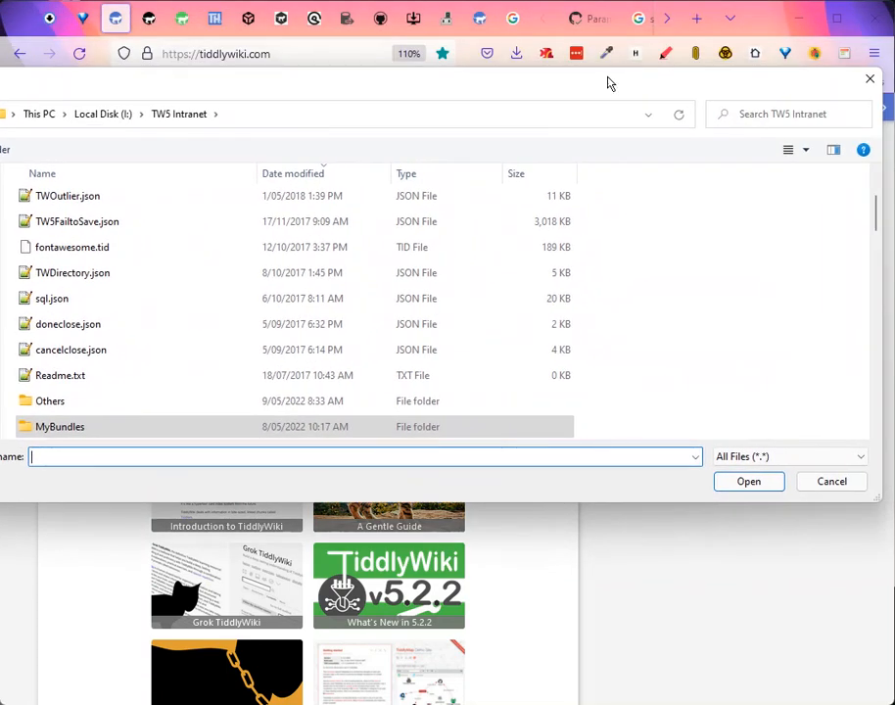
left_click(744, 114)
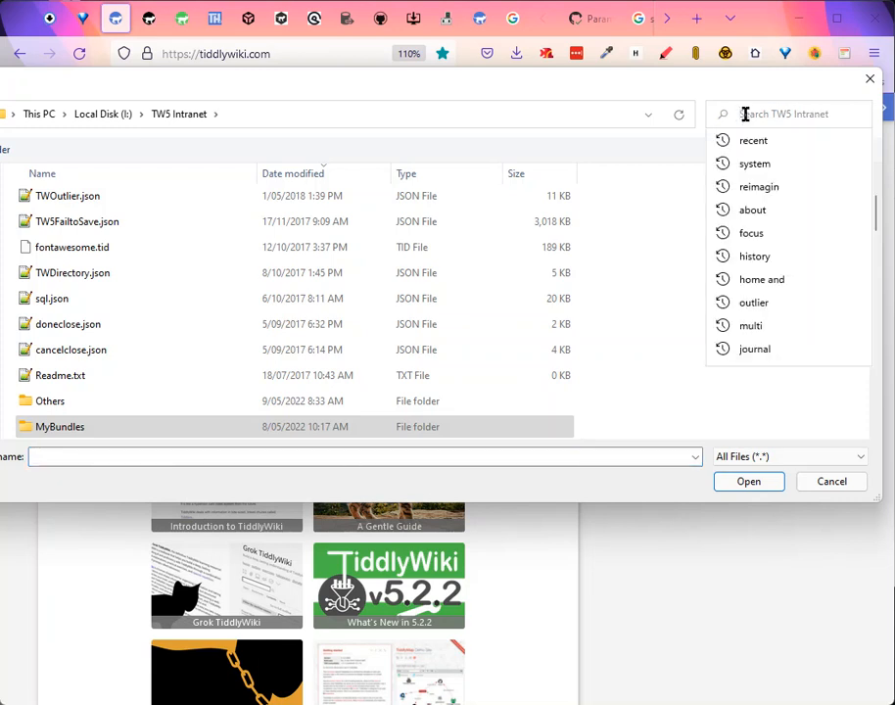
left_click(782, 283)
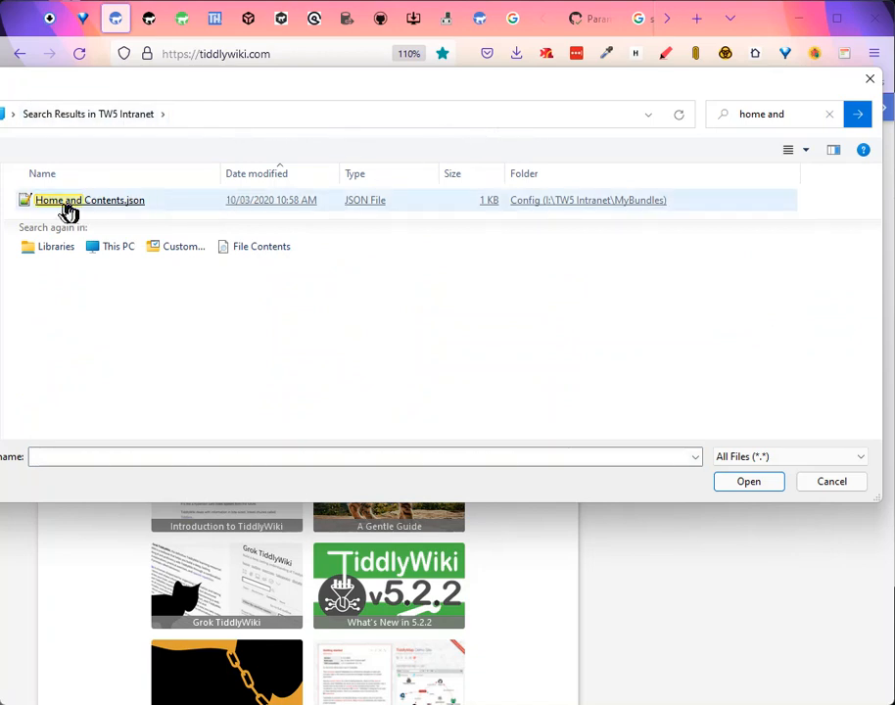
left_click(120, 206)
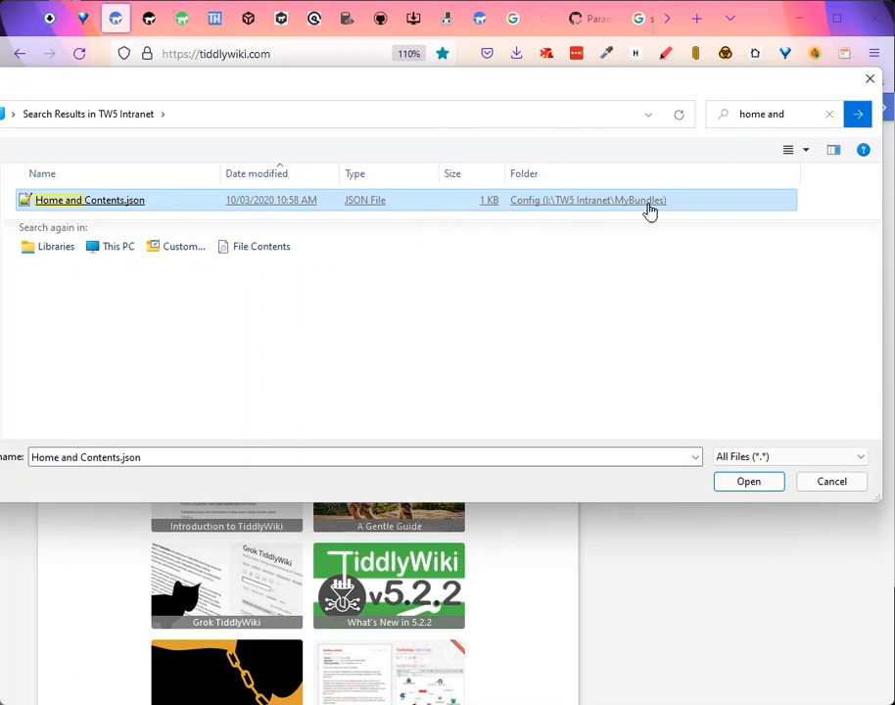
double_click(81, 202)
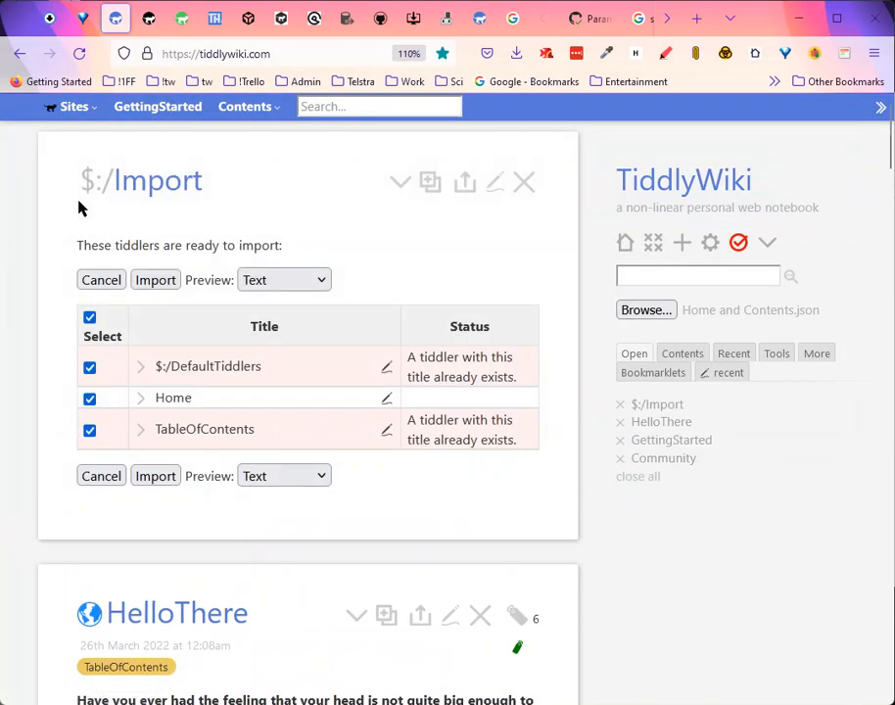
Step: Import $:/DefaultTiddlers, Home and TableOfContents, close the import report and go to the wiki's home page
left_click(161, 476)
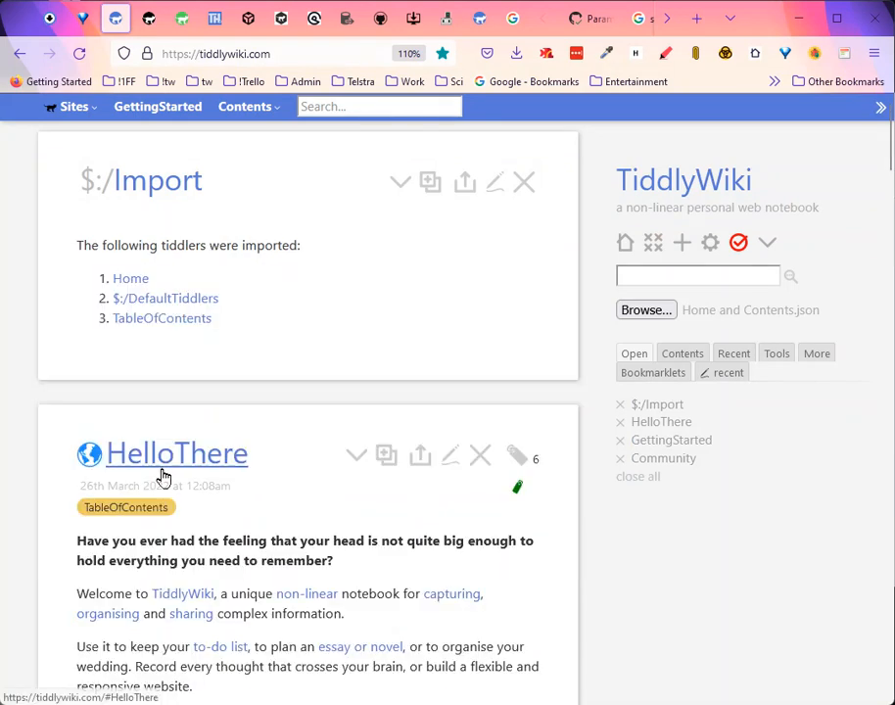
left_click(526, 181)
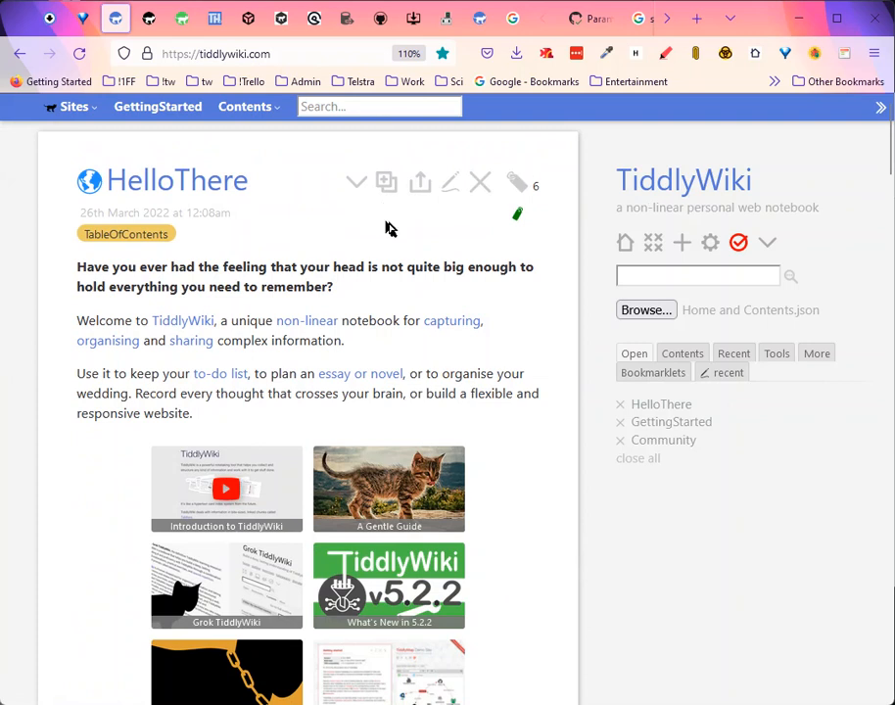
left_click(626, 243)
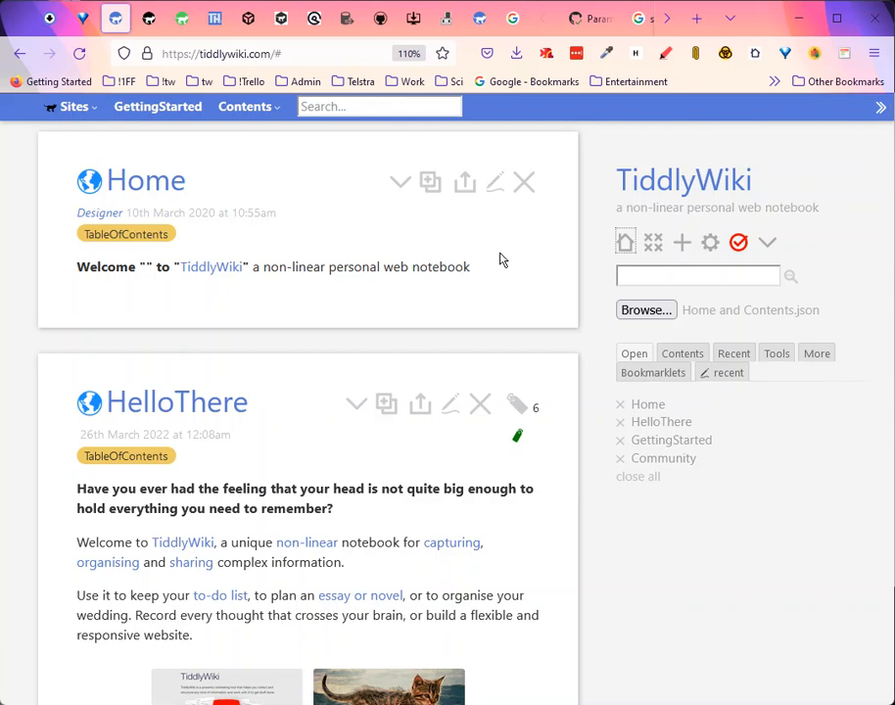
Step: Browse for a file to import and search the TW5 Intranet folder for "tools"
left_click(643, 311)
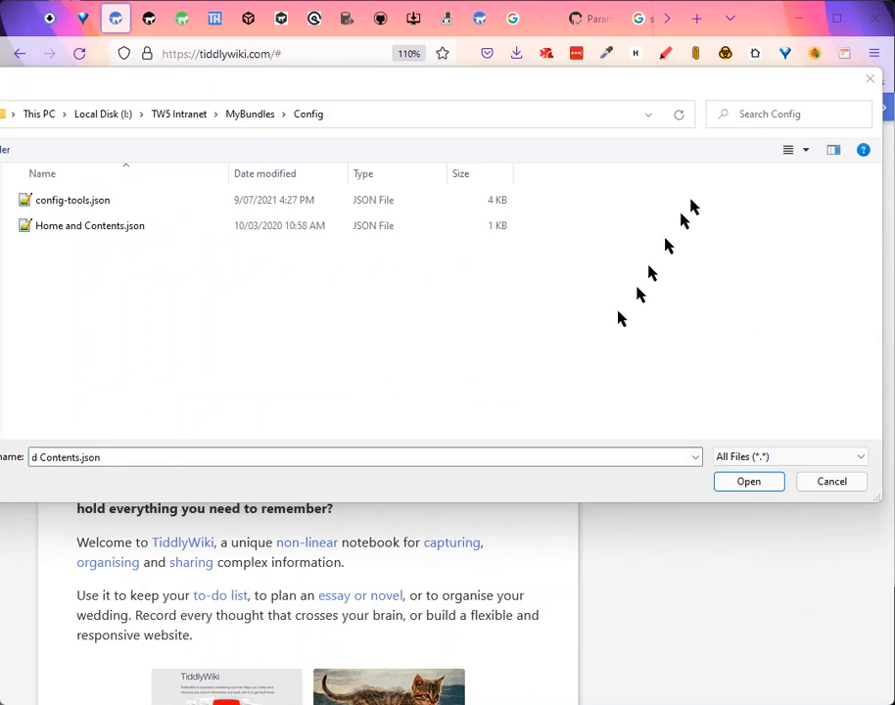
left_click(742, 115)
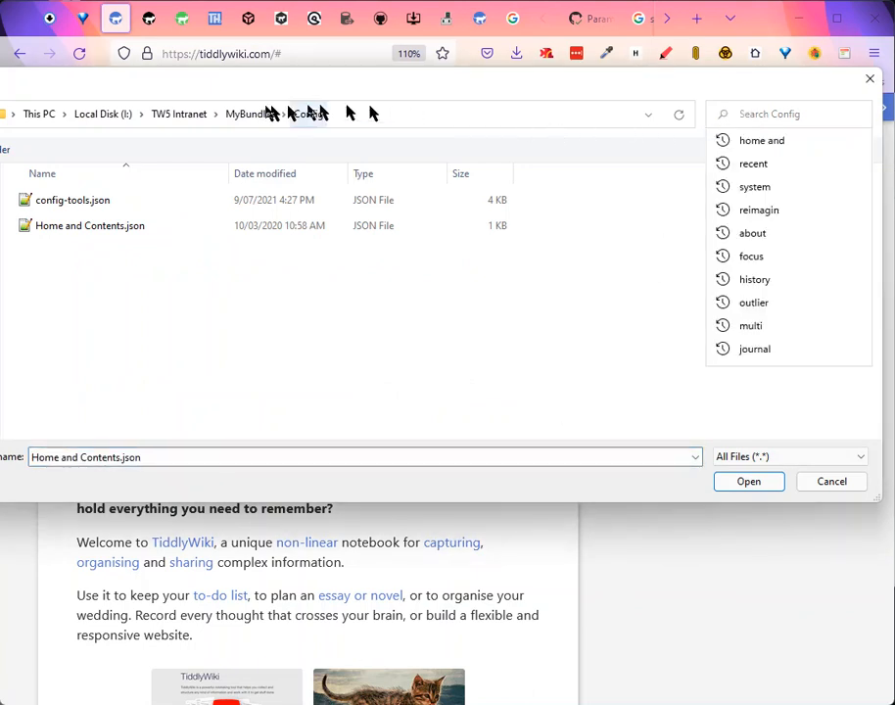
left_click(179, 118)
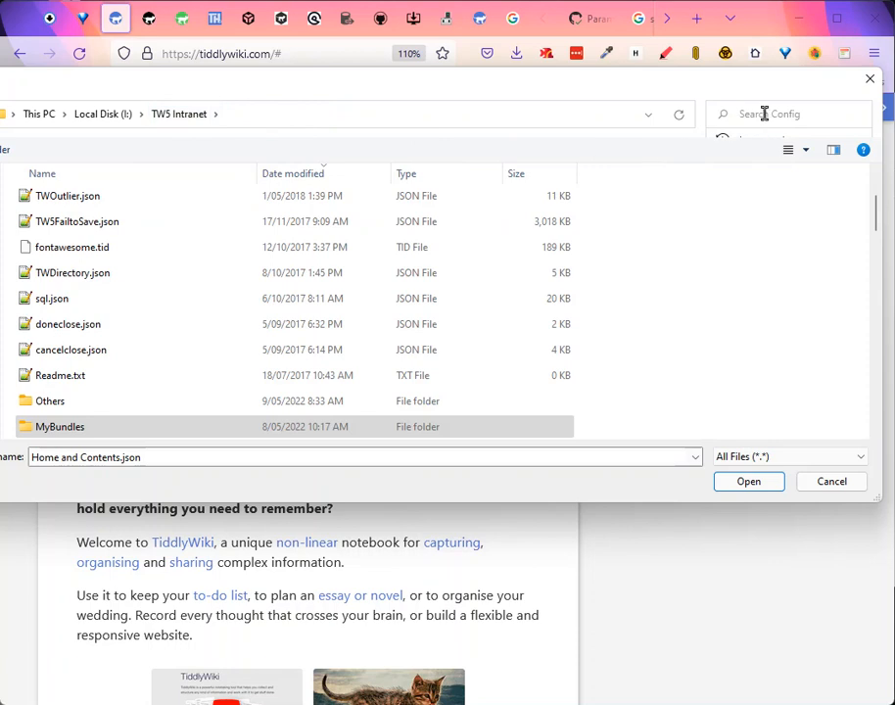
type("tools")
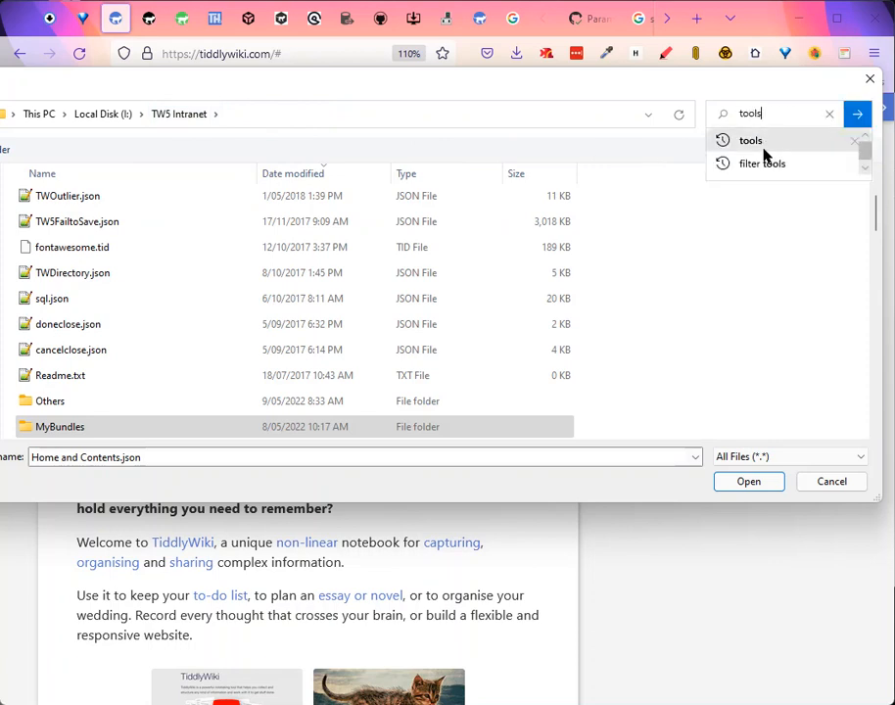
left_click(763, 147)
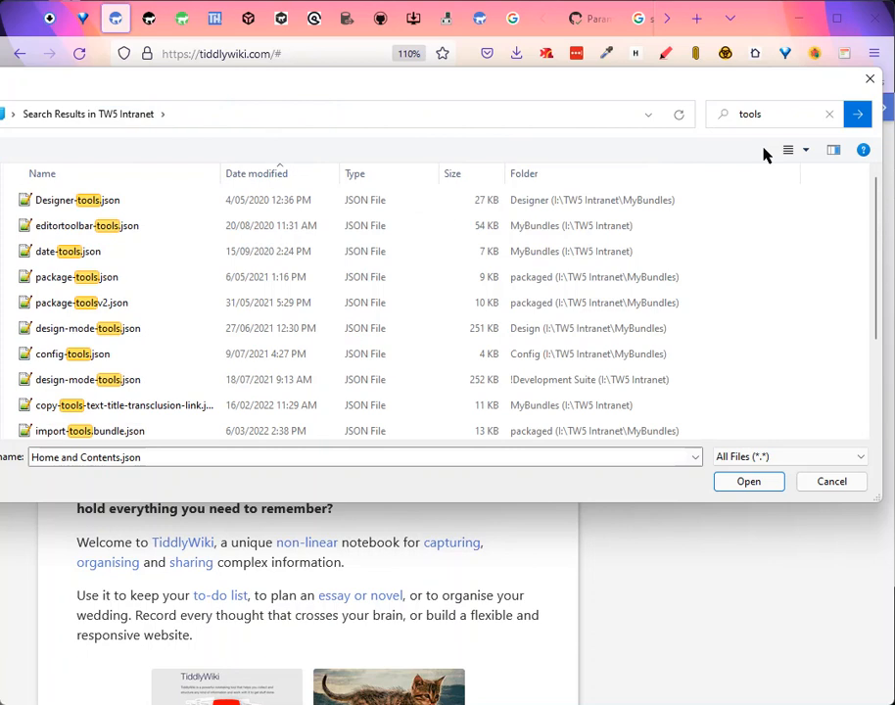
Step: Load filter-and-subtiddler-tools.json from the search results and import all of its listed tiddlers
left_click(233, 306)
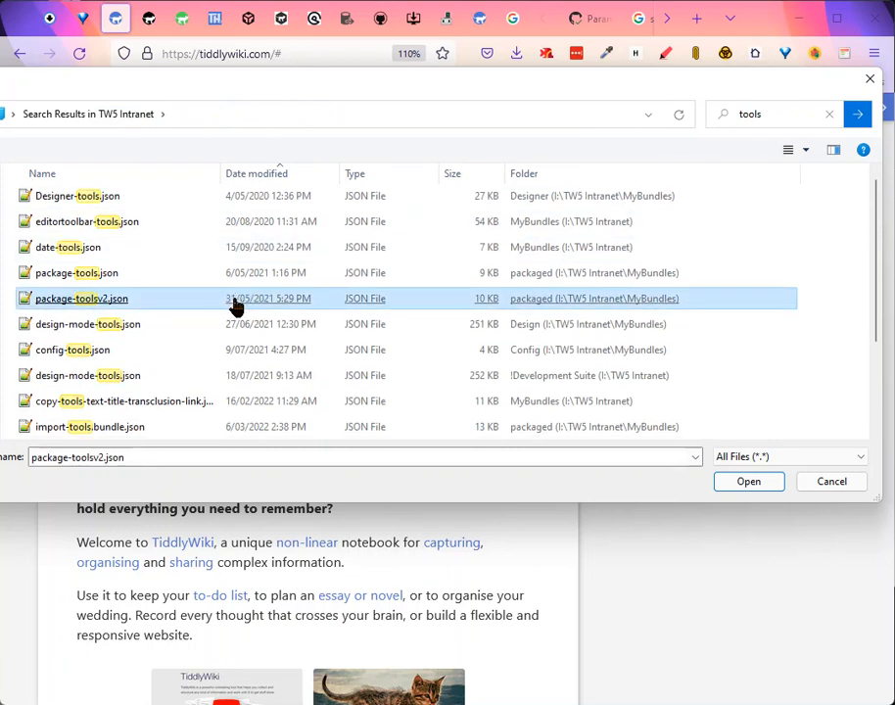
scroll(235, 307, "down", 2)
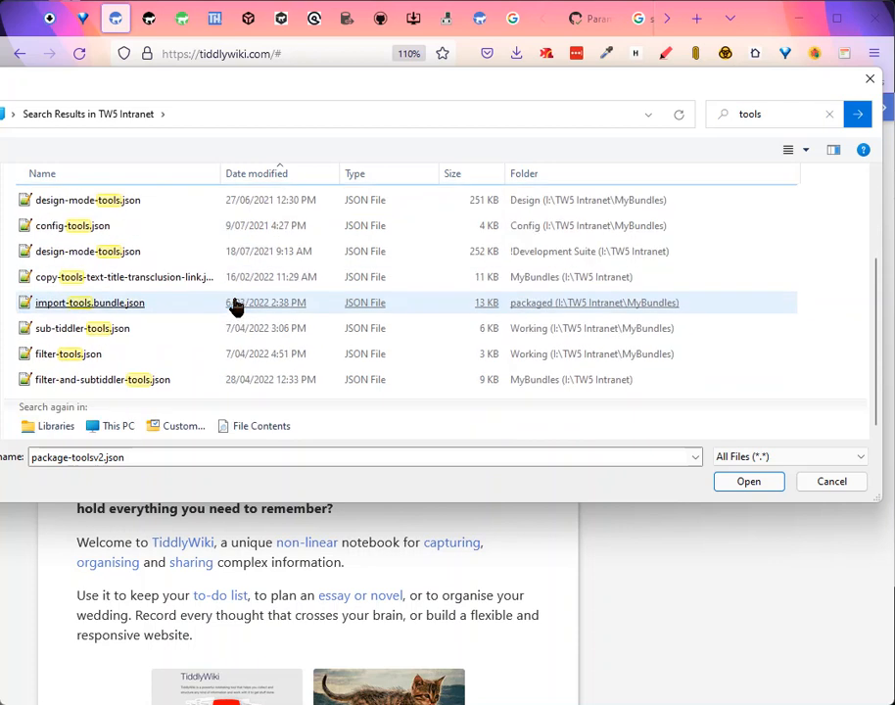
left_click(139, 381)
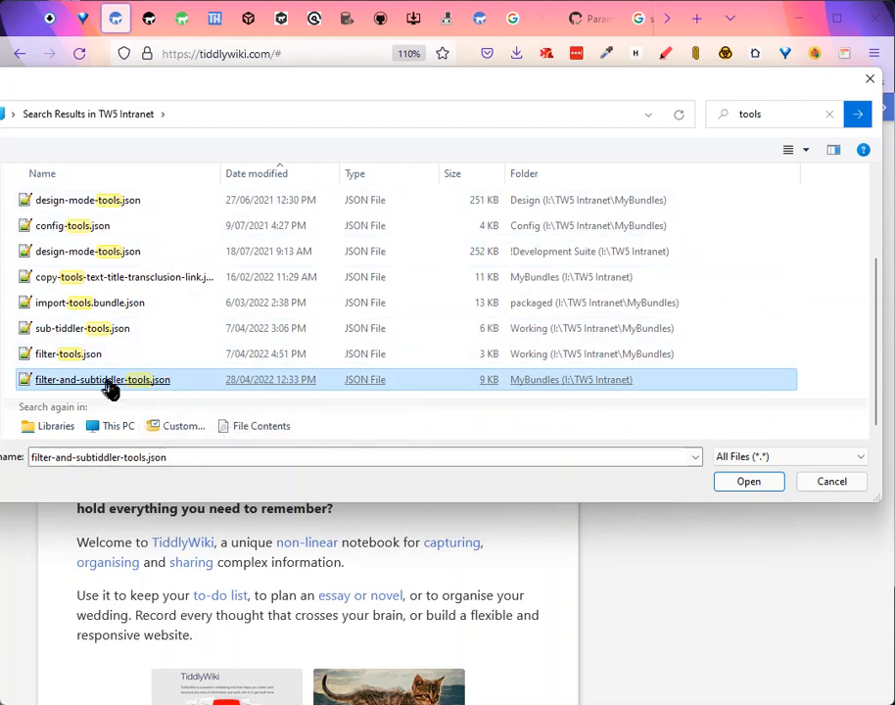
left_click(64, 333)
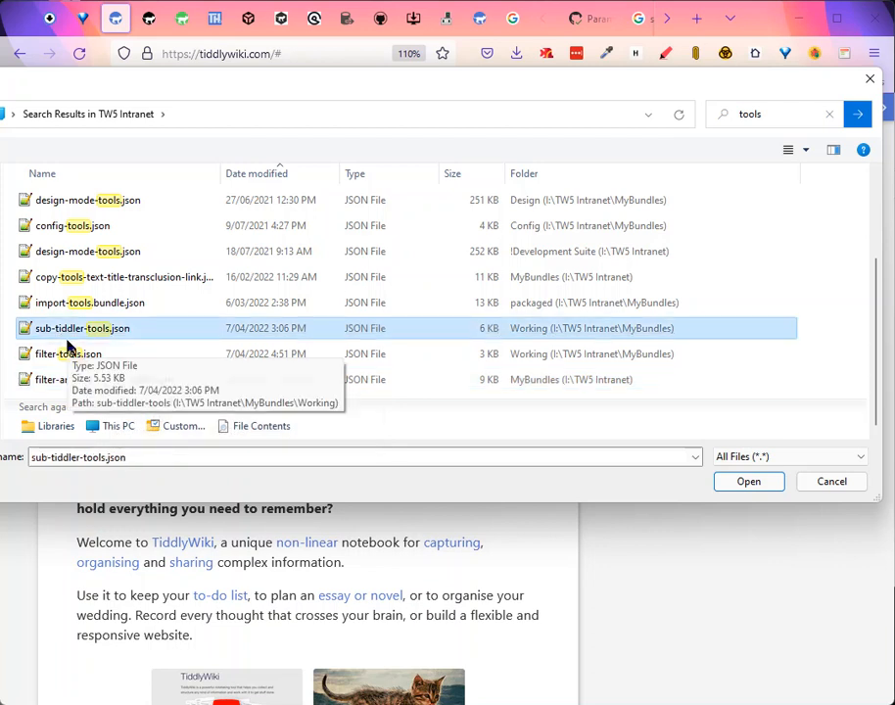
left_click(68, 358)
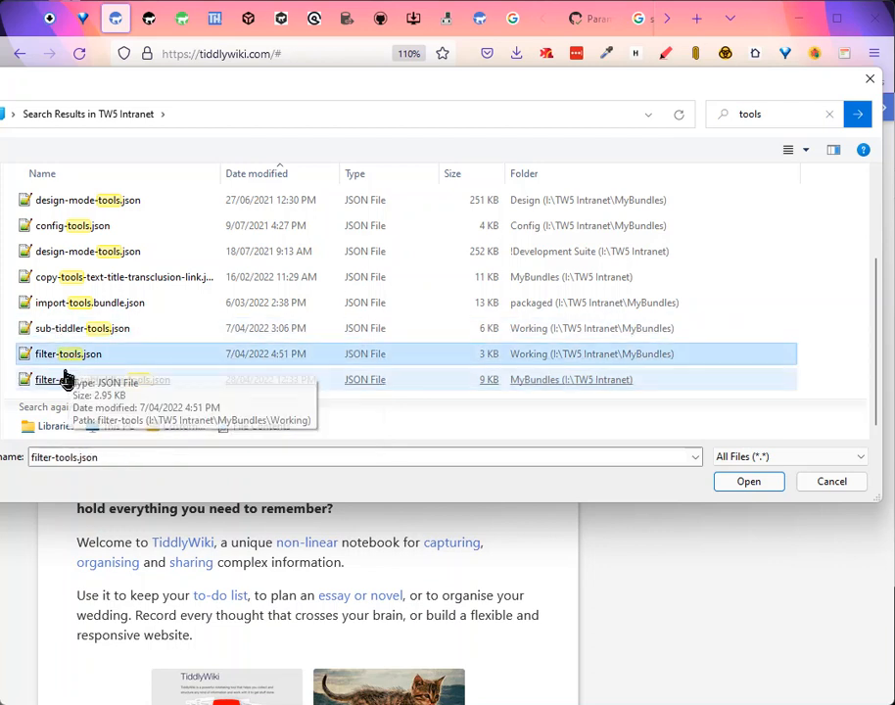
left_click(106, 384)
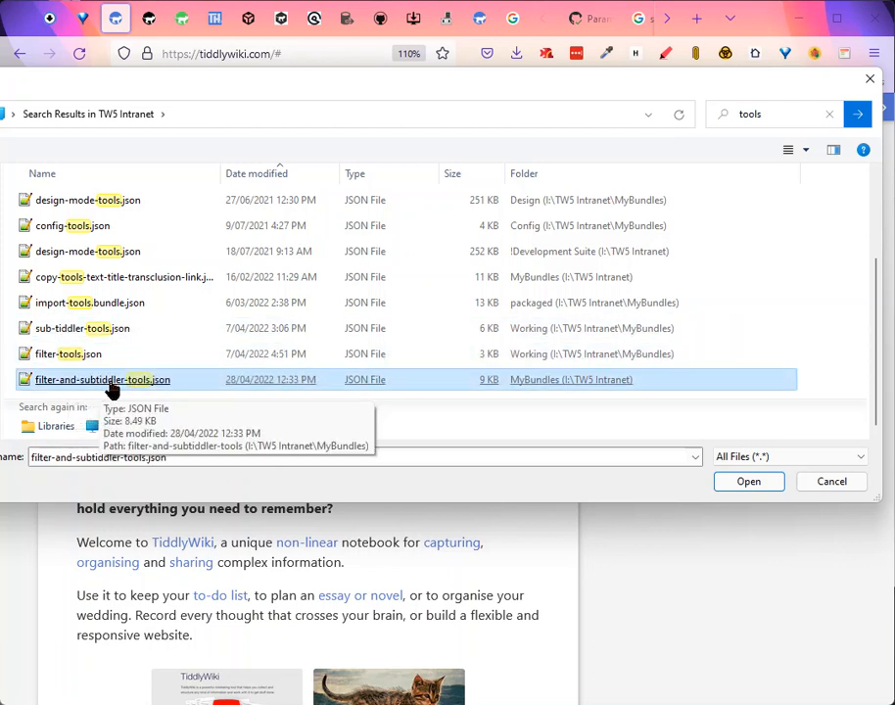
double_click(110, 385)
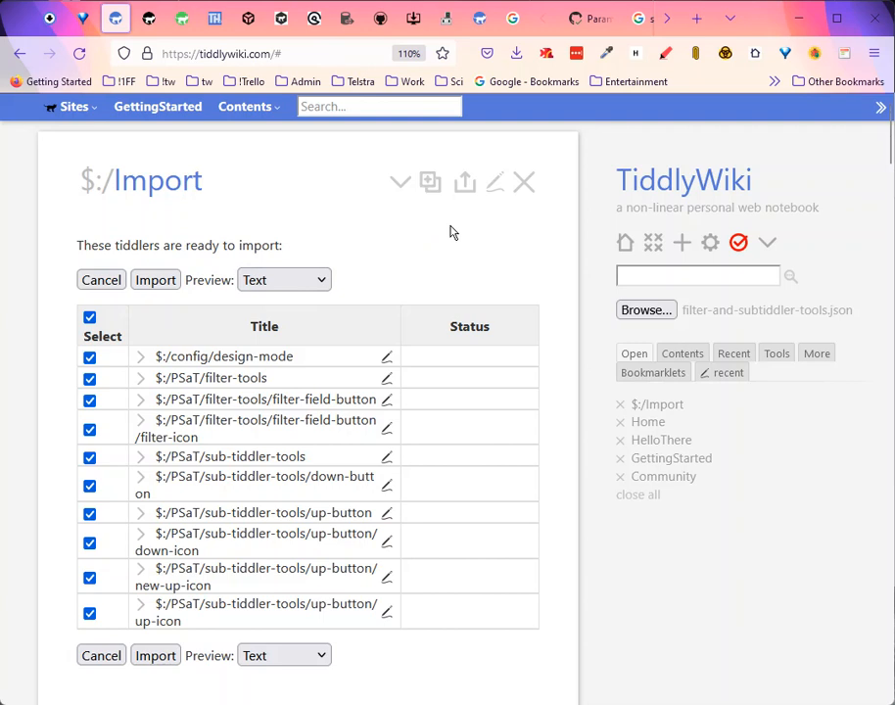
left_click(155, 656)
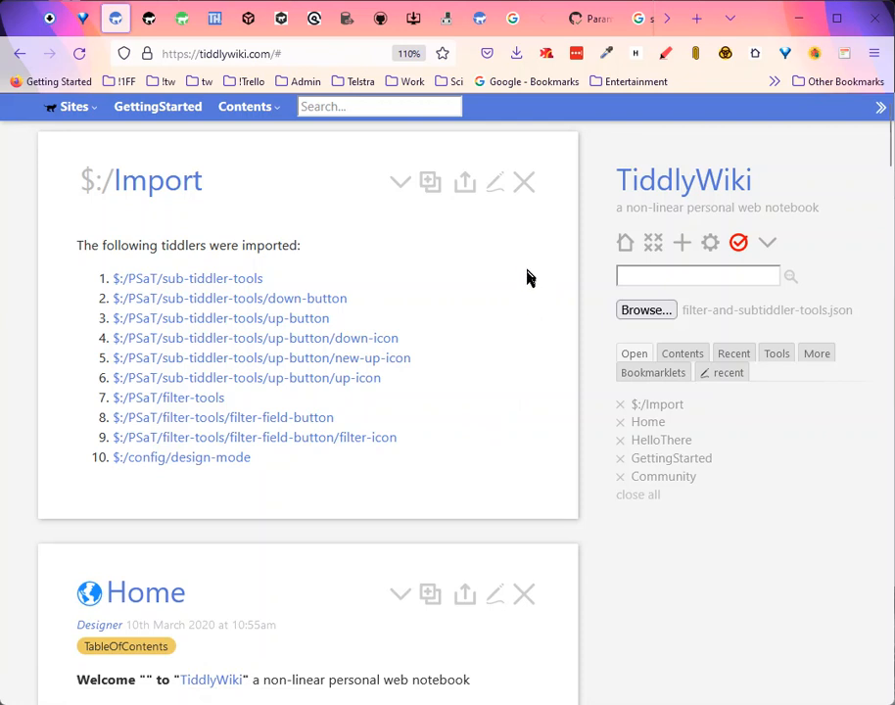
Step: Open the imported up-button/down-icon tiddler and jump from it to its ancestor $:/PSaT/sub-tiddler-tools
left_click(284, 345)
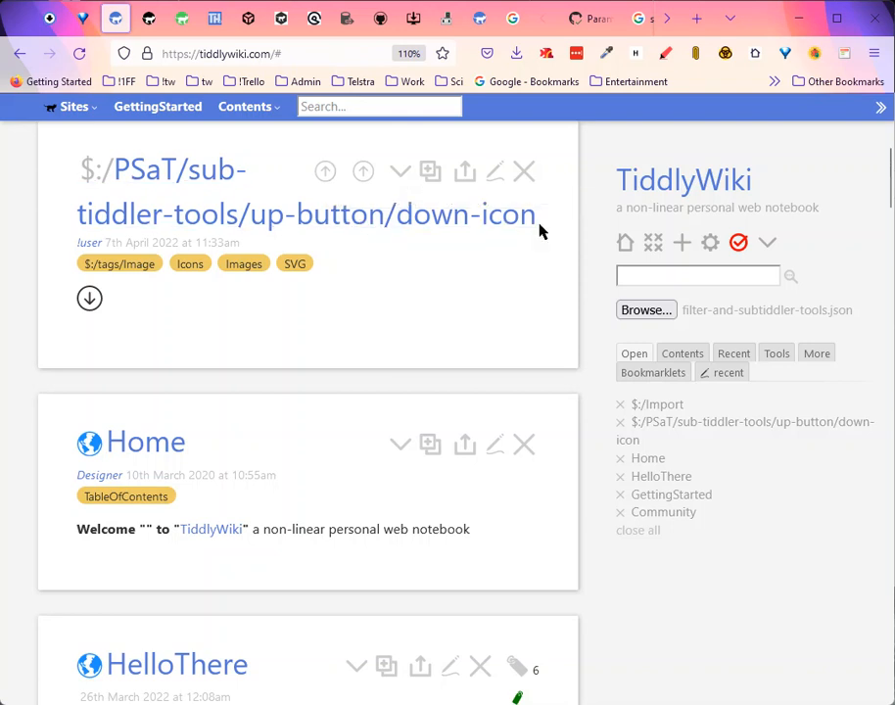
left_click(363, 173)
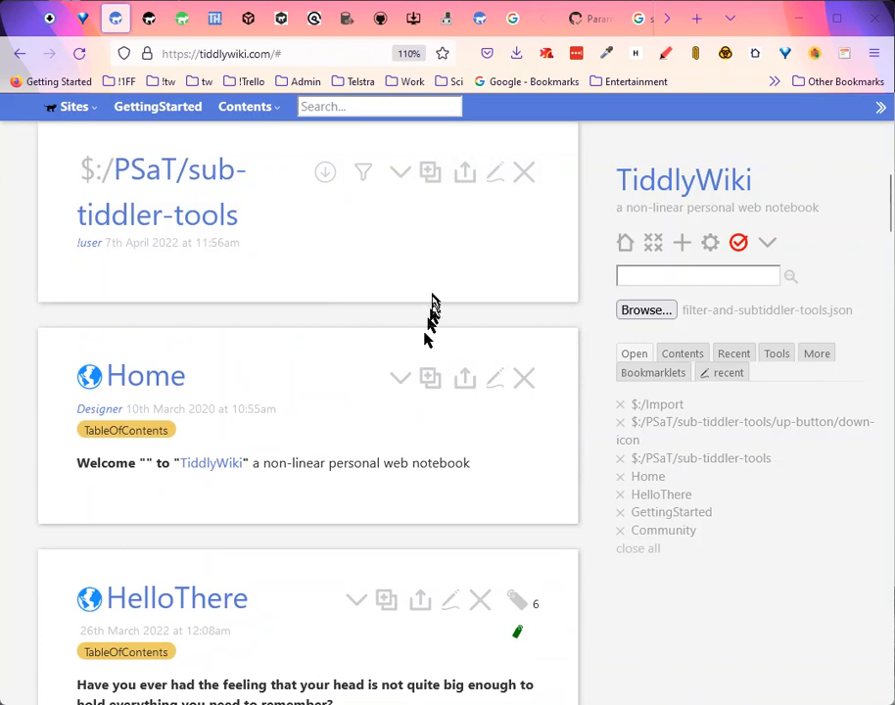
Step: Edit $:/PSaT/sub-tiddler-tools, select the whole package-filter field value for inspection, and save the tiddler
left_click(494, 176)
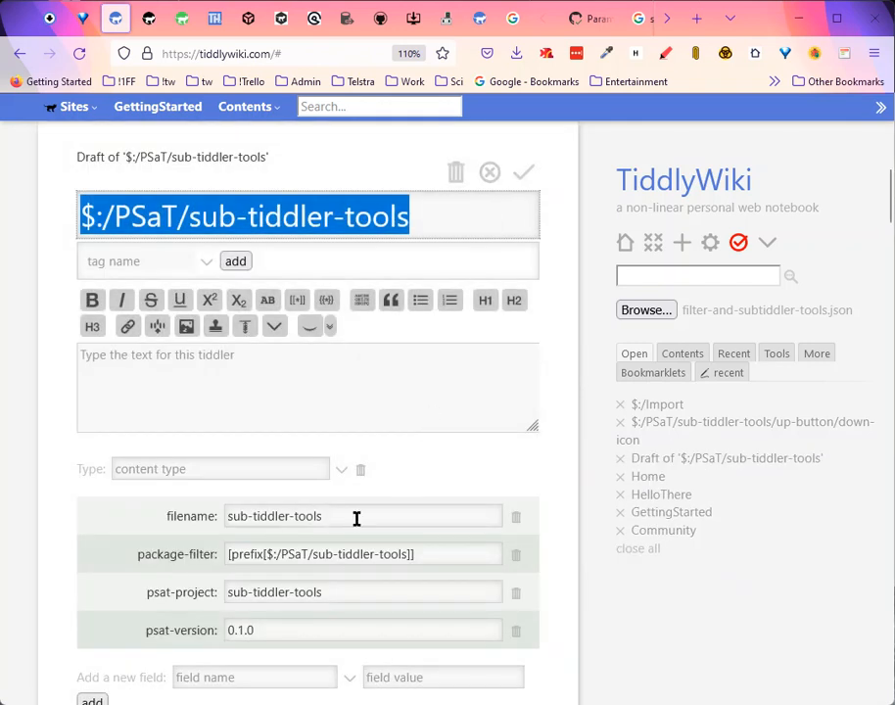
left_click(228, 556)
left_click_drag(228, 556, 460, 566)
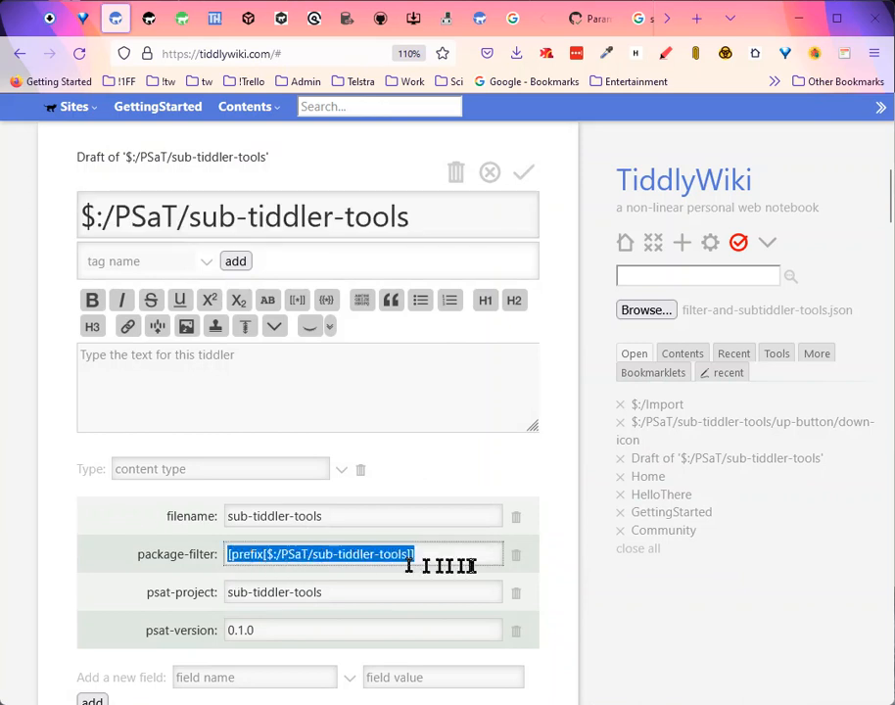
left_click(522, 176)
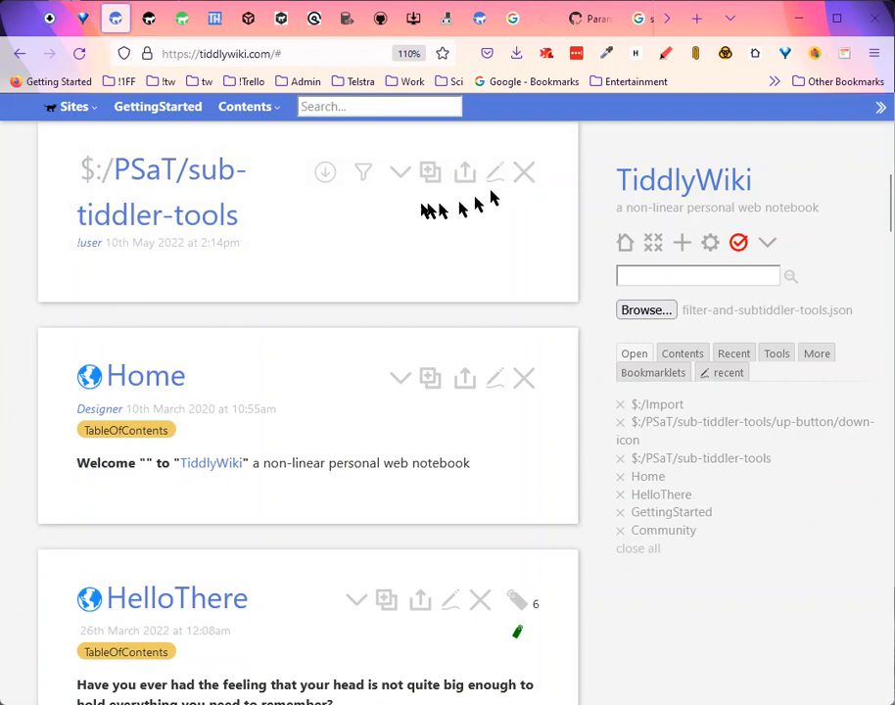
Step: Copy the package-filter of $:/PSaT/sub-tiddler-tools and run [prefix[$:/PSaT/sub-tiddler-tools]] as a filter in the advanced search
left_click(363, 179)
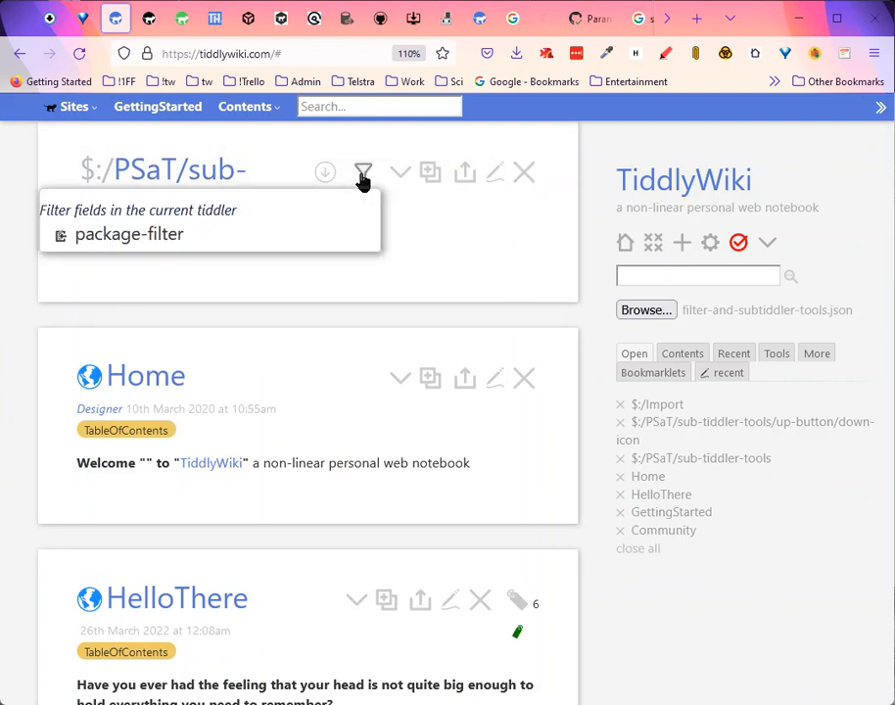
left_click(157, 240)
left_click(644, 275)
left_click(790, 281)
left_click(257, 263)
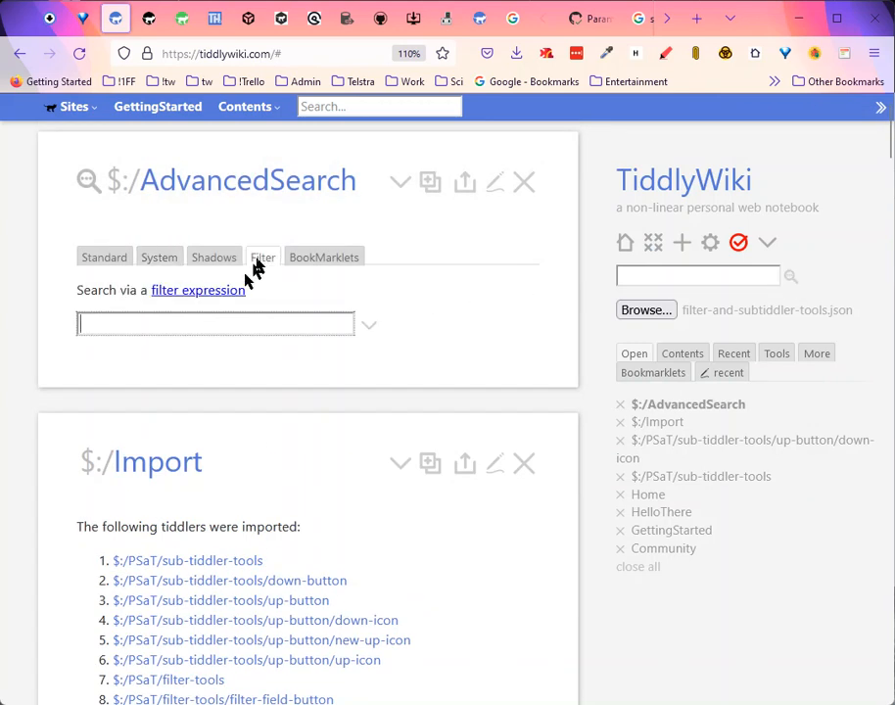
key("ctrl+v")
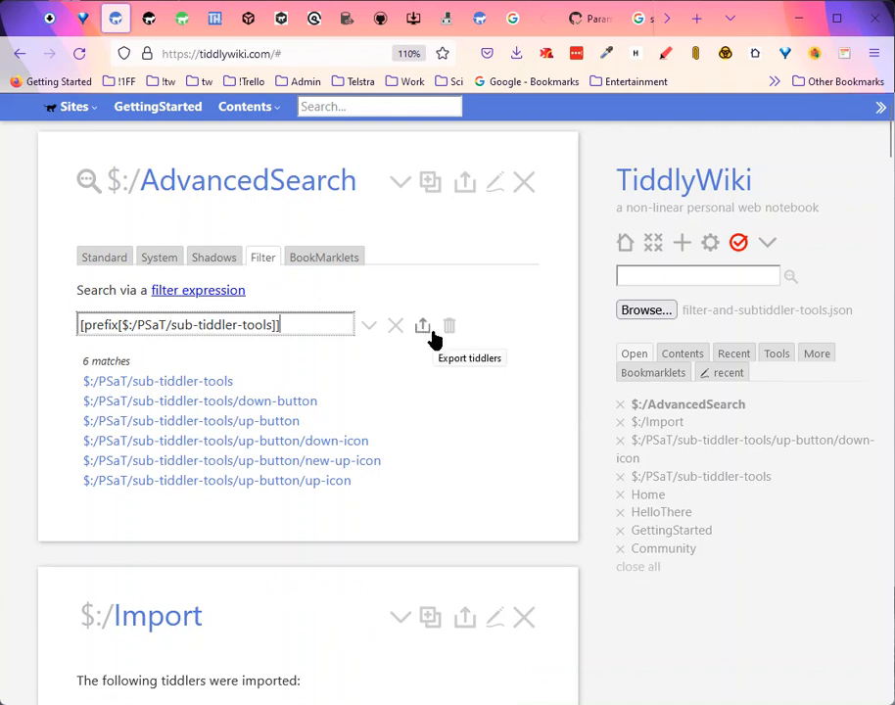
Step: Close the $:/AdvancedSearch, $:/Import and up-button/down-icon tiddlers
left_click(526, 185)
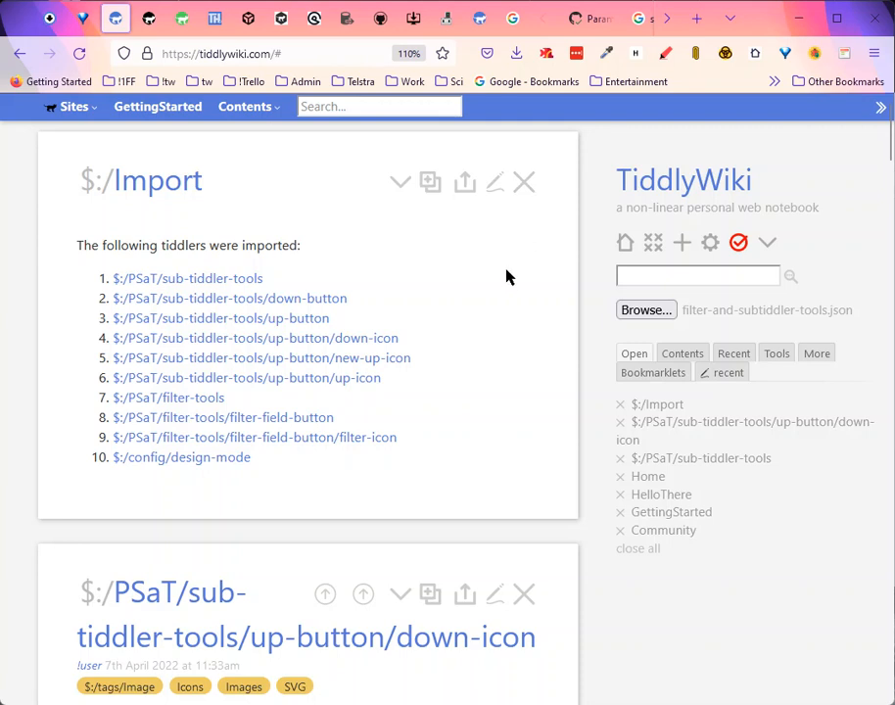
left_click(526, 186)
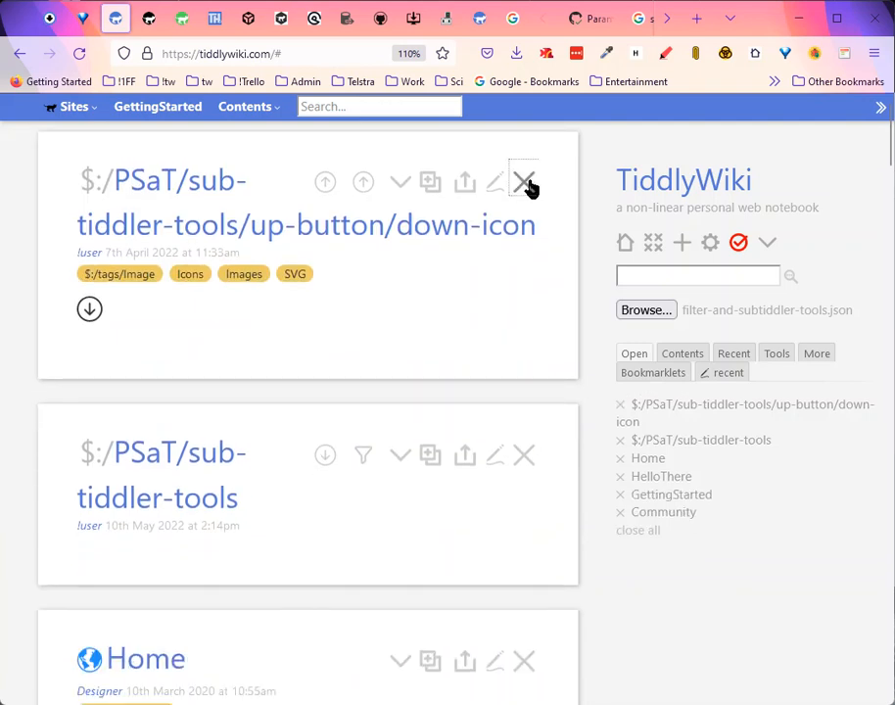
left_click(527, 184)
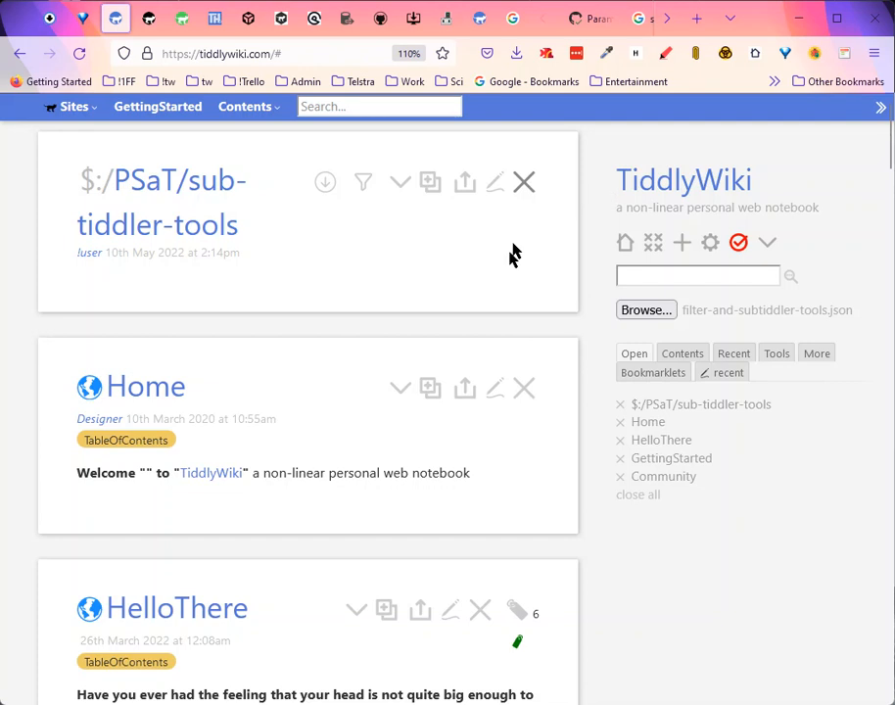
left_click(645, 310)
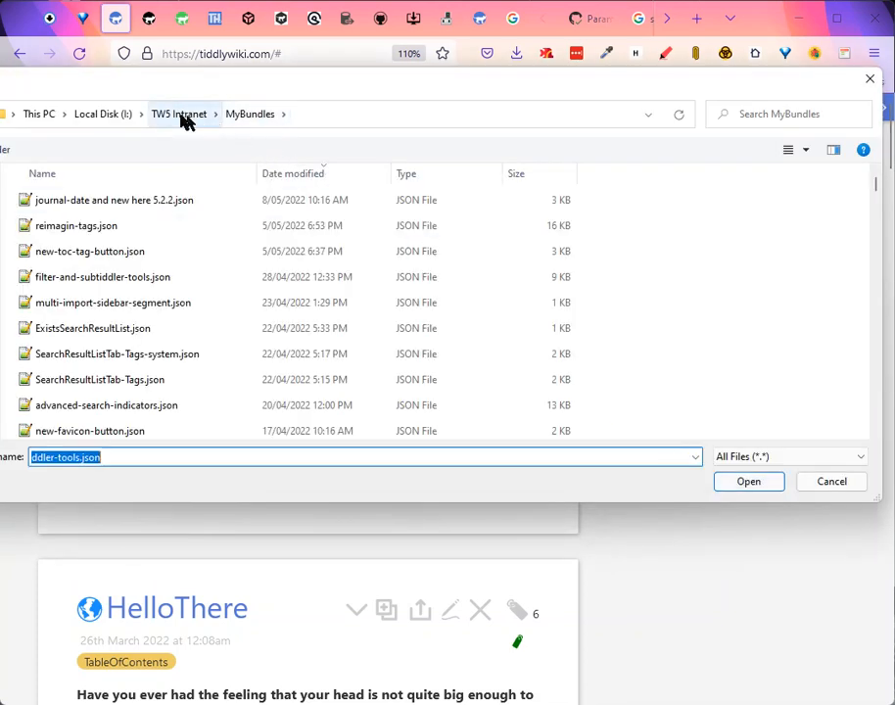
left_click(181, 115)
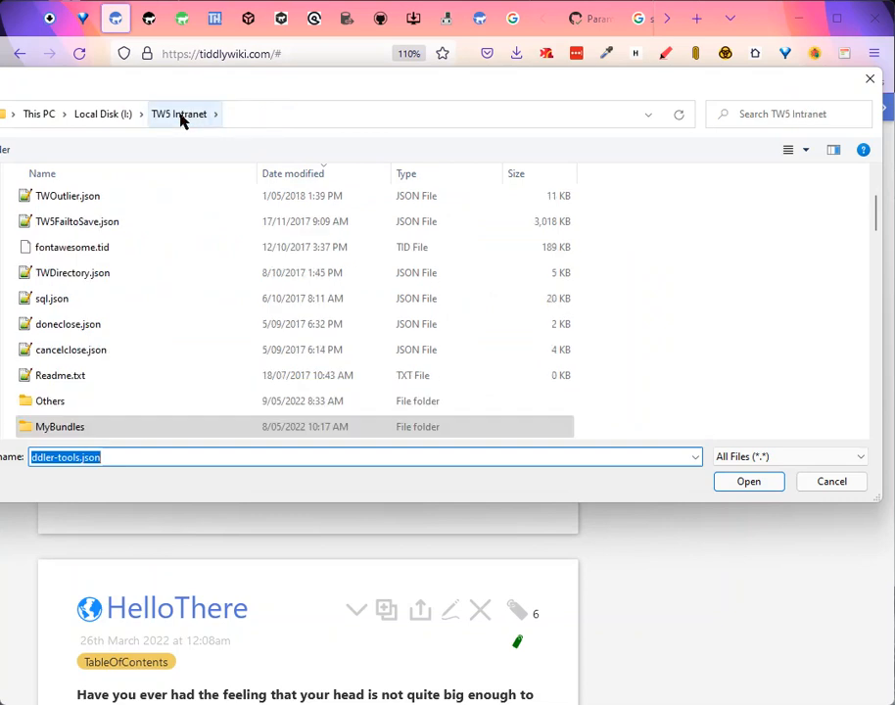
left_click(848, 482)
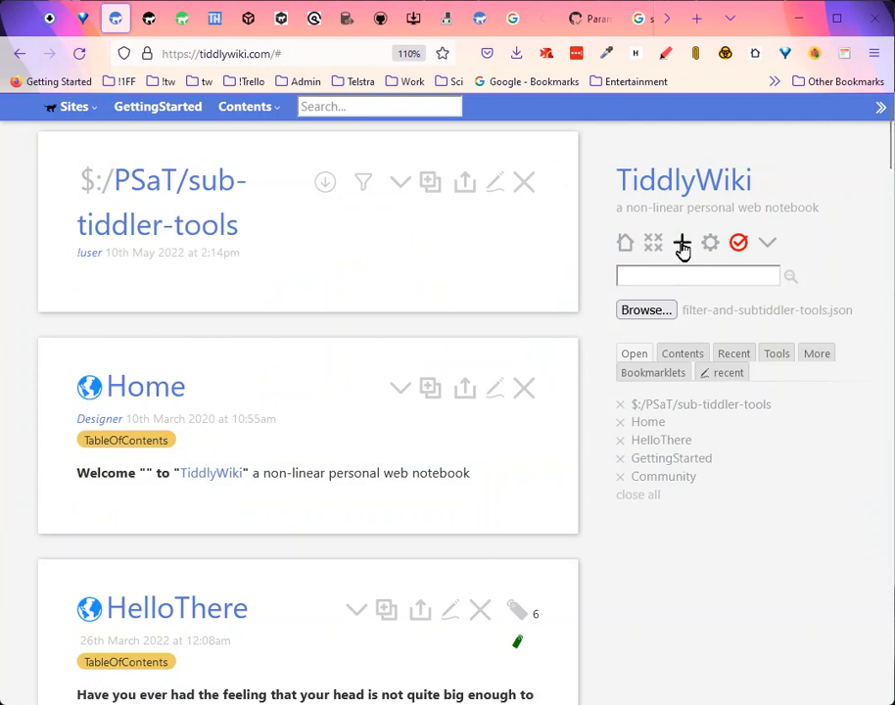
Step: Export the Home tiddler as a JSON file and choose the TW5 Intranet folder as the save location
left_click(465, 390)
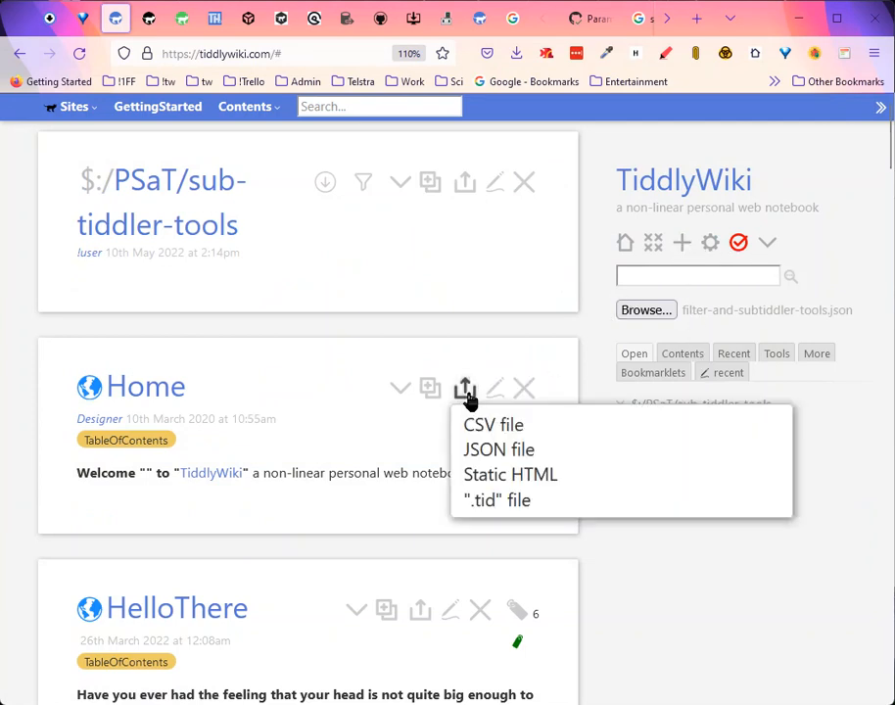
left_click(496, 452)
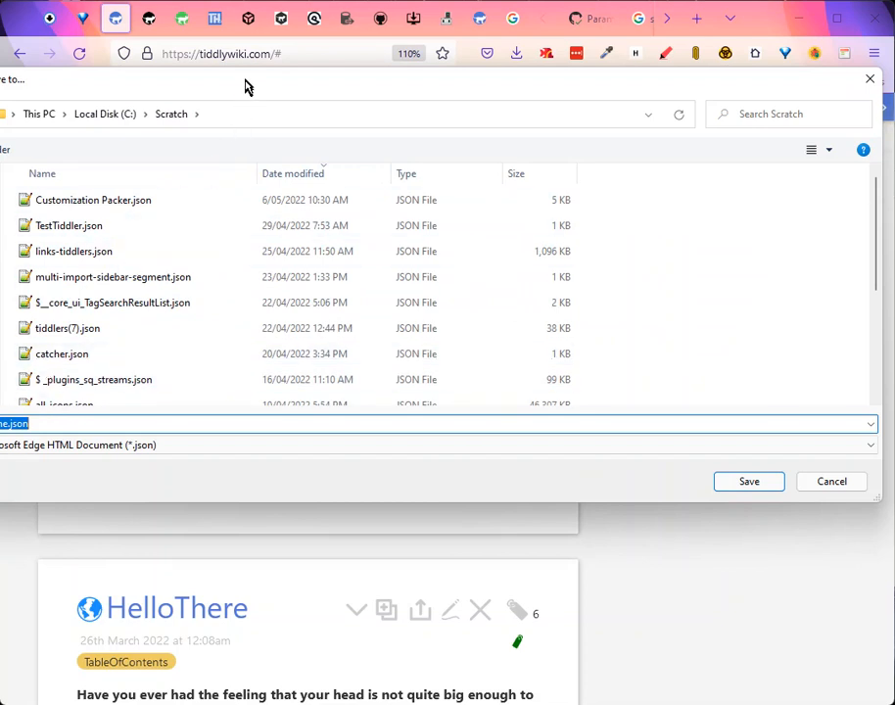
left_click_drag(246, 86, 440, 87)
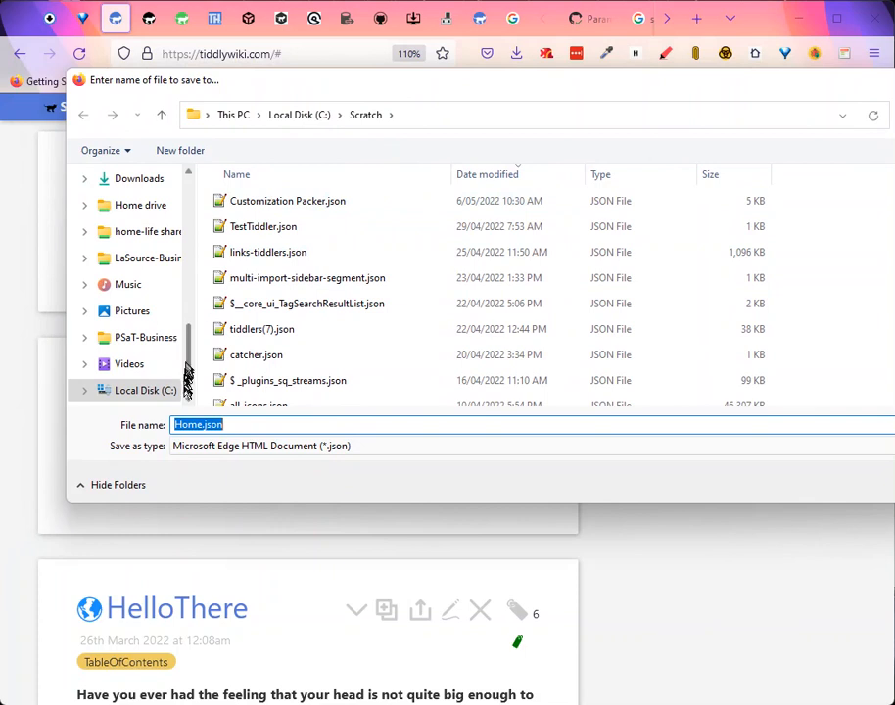
left_click_drag(186, 379, 194, 227)
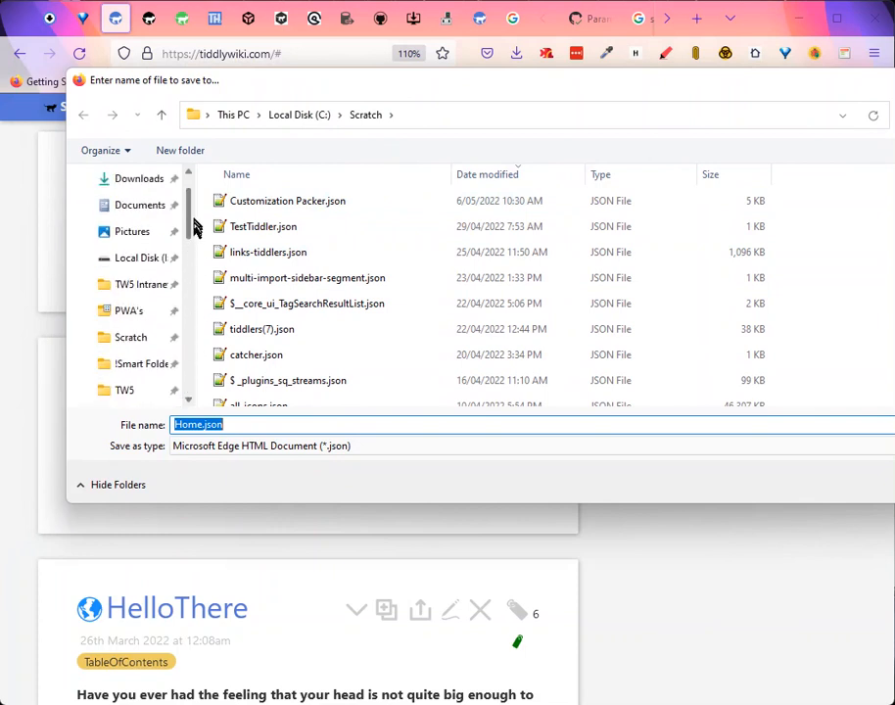
left_click(153, 286)
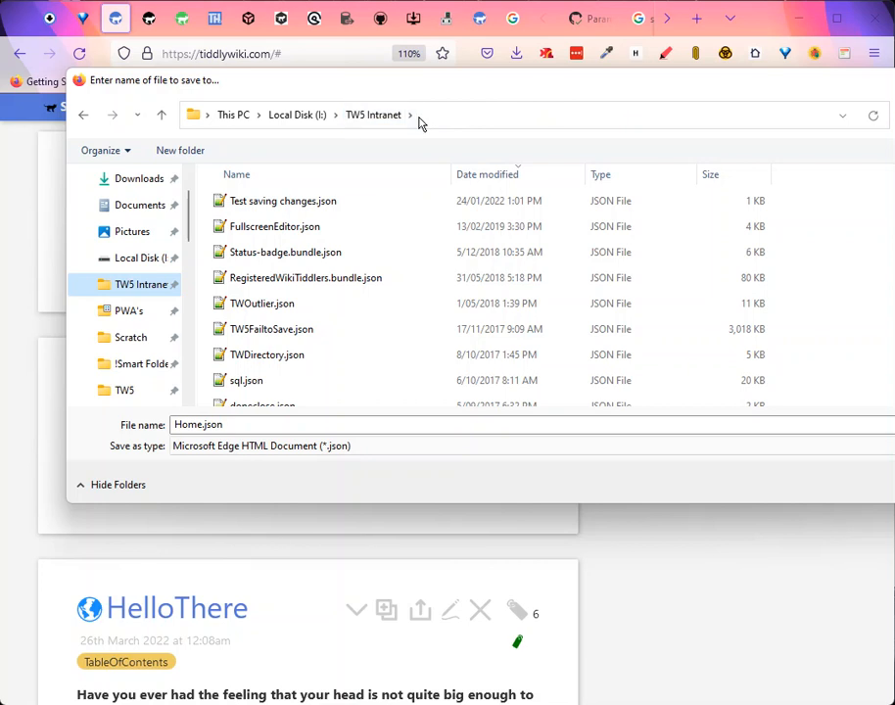
Step: Open the MyBundles folder inside TW5 Intranet as the save location for the exported JSON file
scroll(402, 235, "down", 3)
scroll(405, 230, "down", 2)
scroll(401, 228, "up", 1)
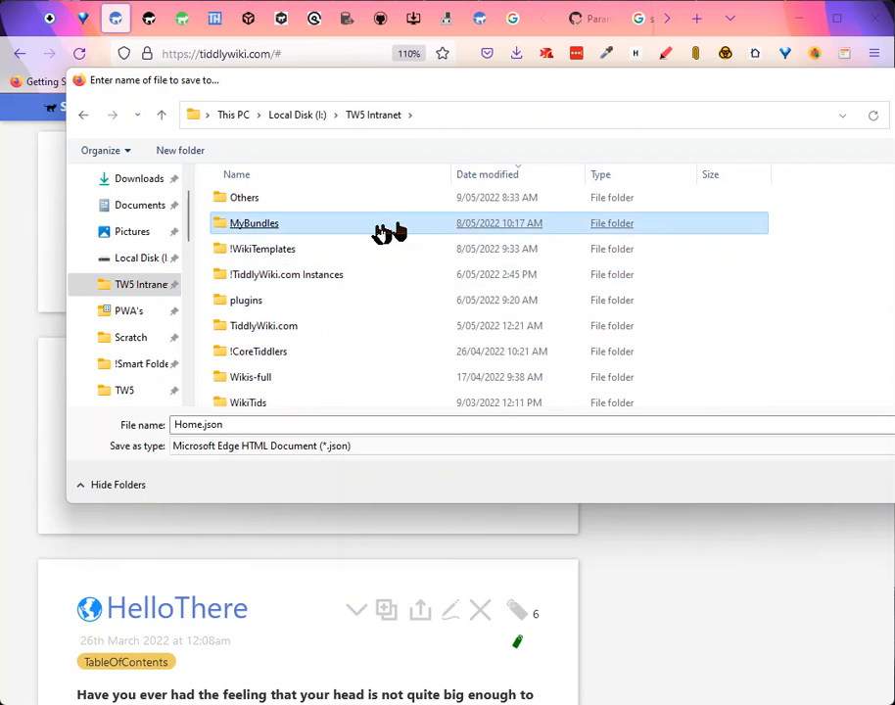
double_click(266, 228)
left_click(265, 230)
Step: Look through the JSON bundle files and subfolders stored in the MyBundles folder
scroll(414, 236, "down", 5)
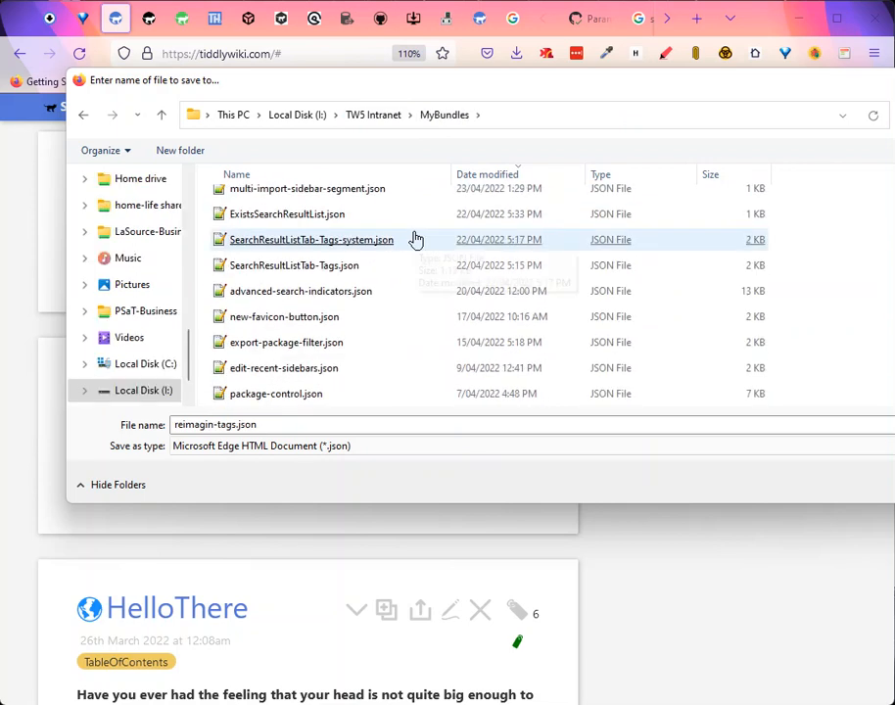
scroll(421, 294, "down", 6)
left_click(415, 304)
scroll(414, 306, "down", 5)
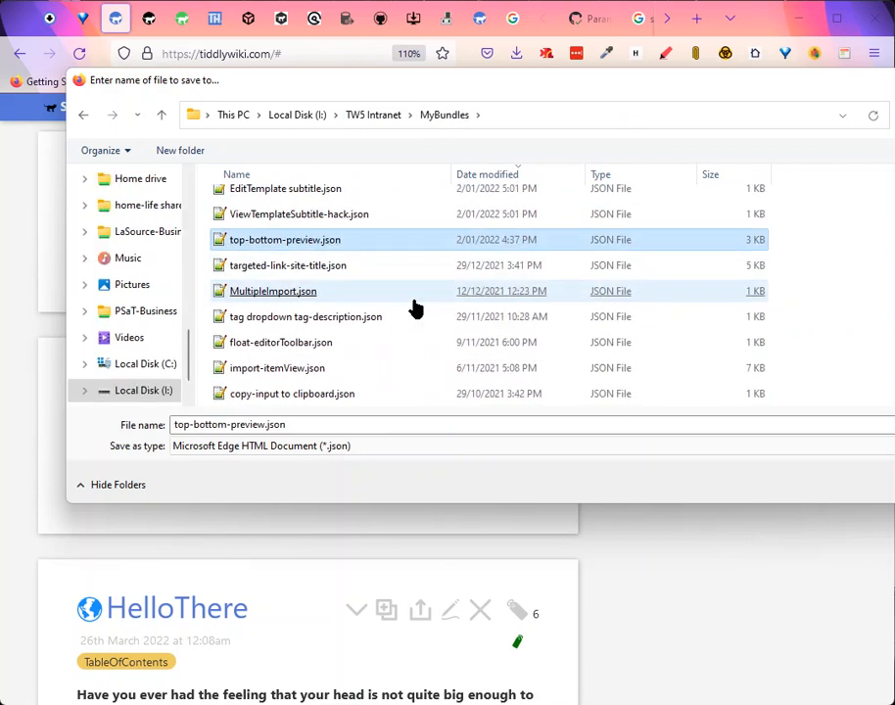
scroll(414, 309, "down", 9)
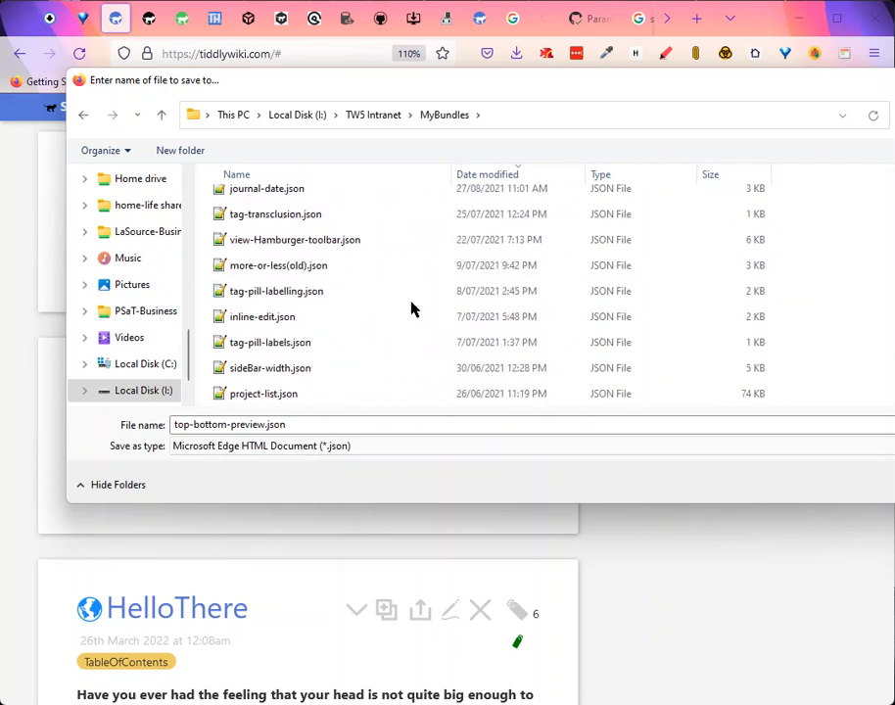
scroll(411, 311, "down", 10)
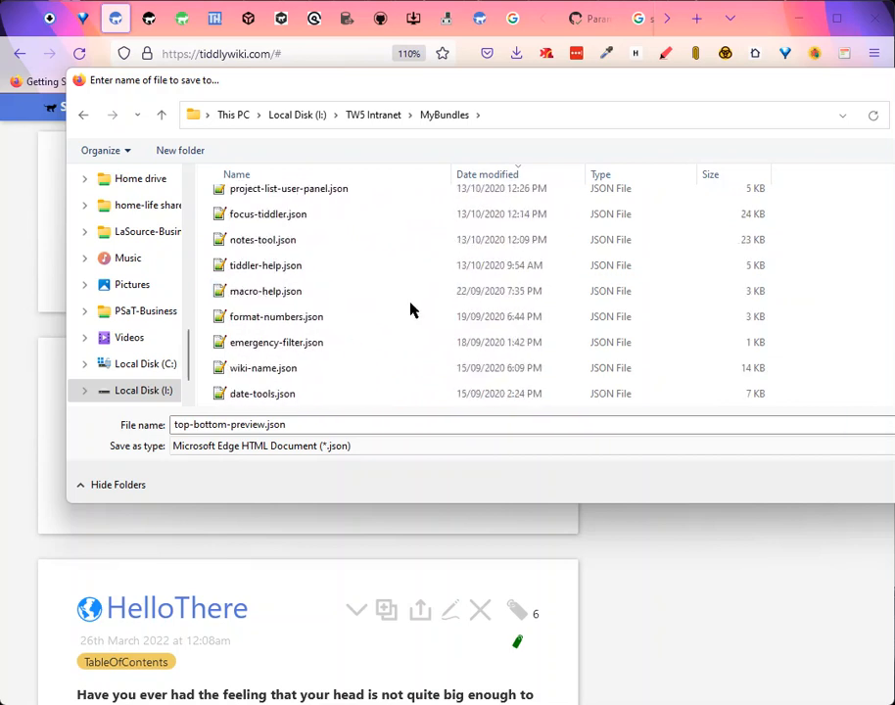
scroll(411, 321, "down", 8)
left_click(348, 368)
scroll(348, 367, "down", 3)
scroll(346, 370, "down", 12)
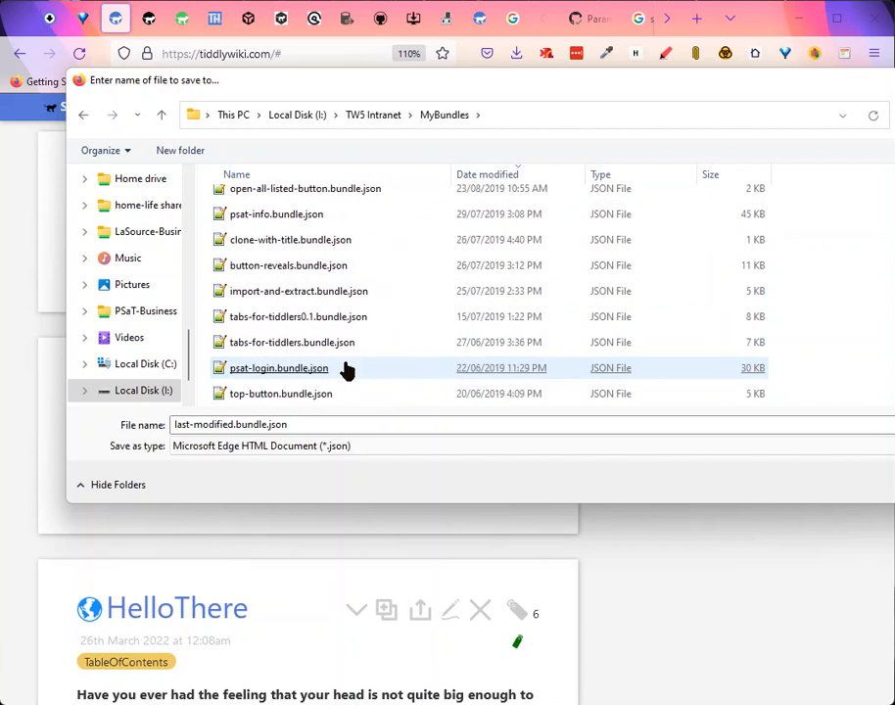
scroll(348, 369, "down", 12)
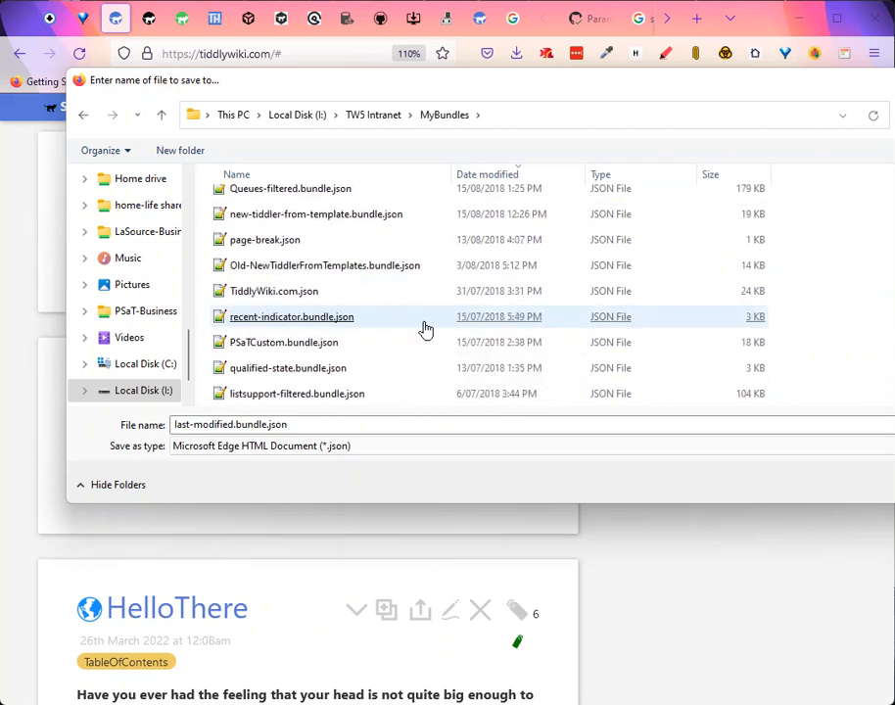
scroll(436, 326, "down", 1)
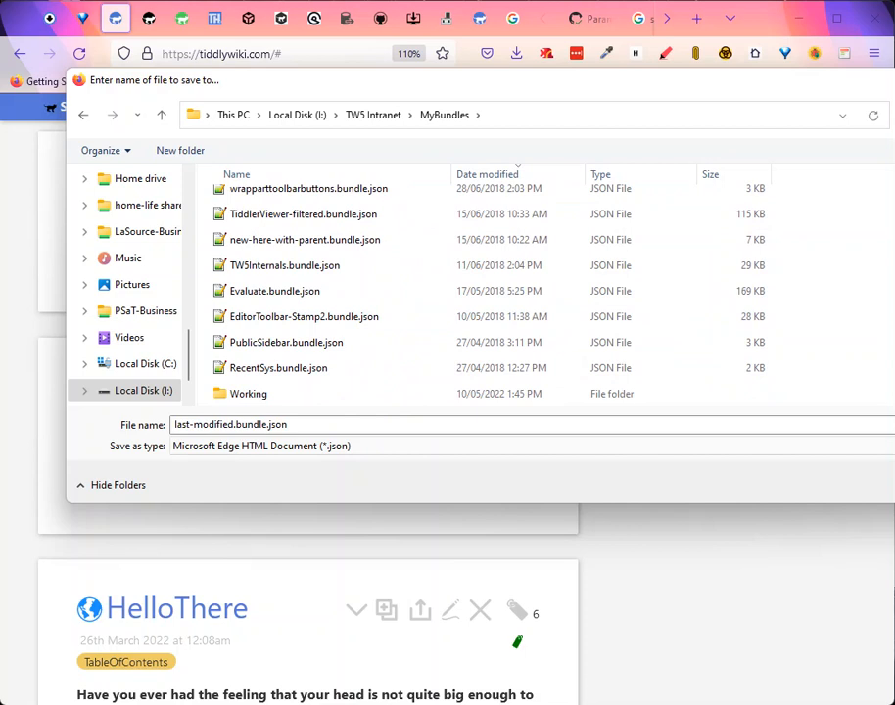
Step: Narrow the save dialog so it fits on screen and open the Working subfolder of MyBundles
left_click_drag(894, 258, 846, 258)
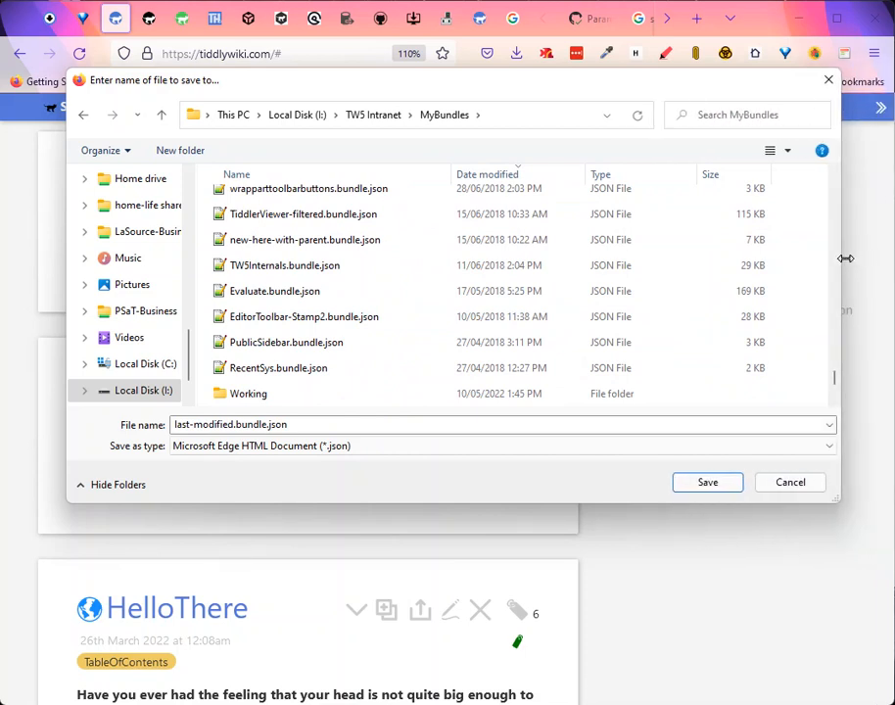
scroll(774, 364, "down", 2)
left_click(534, 342)
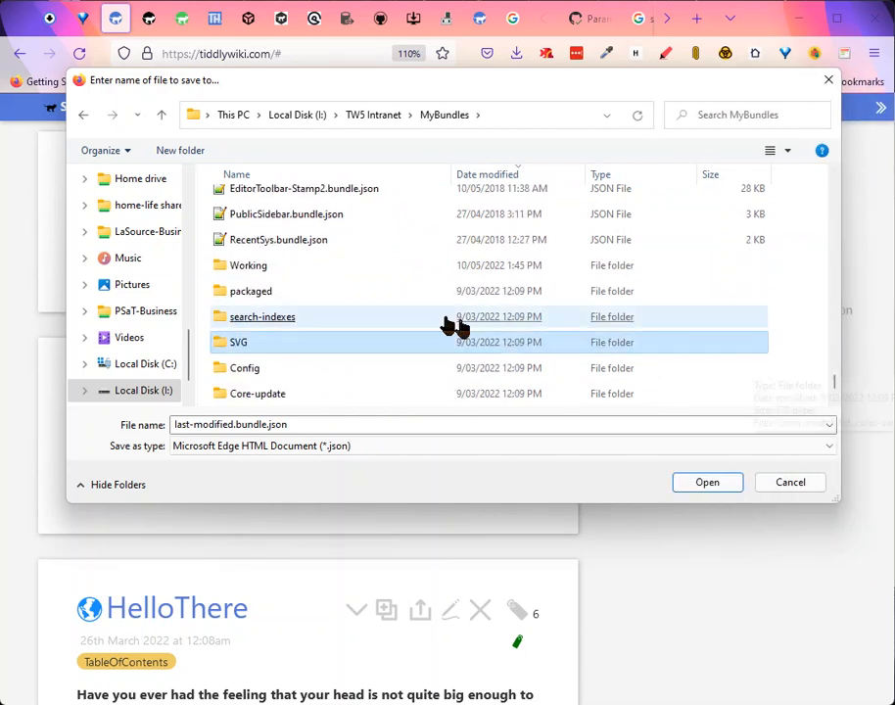
left_click(255, 274)
double_click(254, 275)
left_click(256, 279)
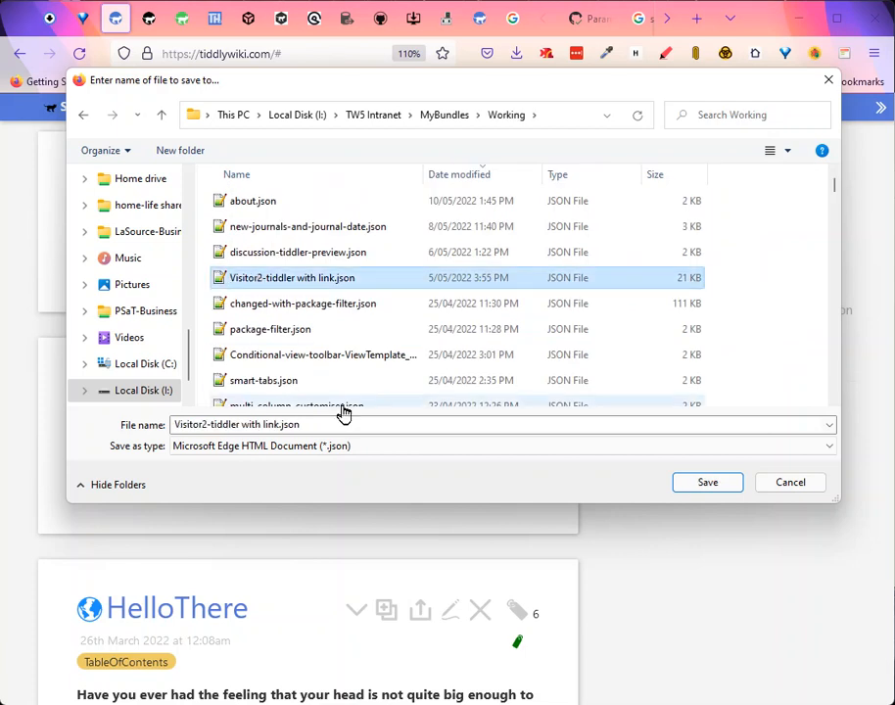
Step: Name the exported Home tiddler file my-special-home
left_click(326, 423)
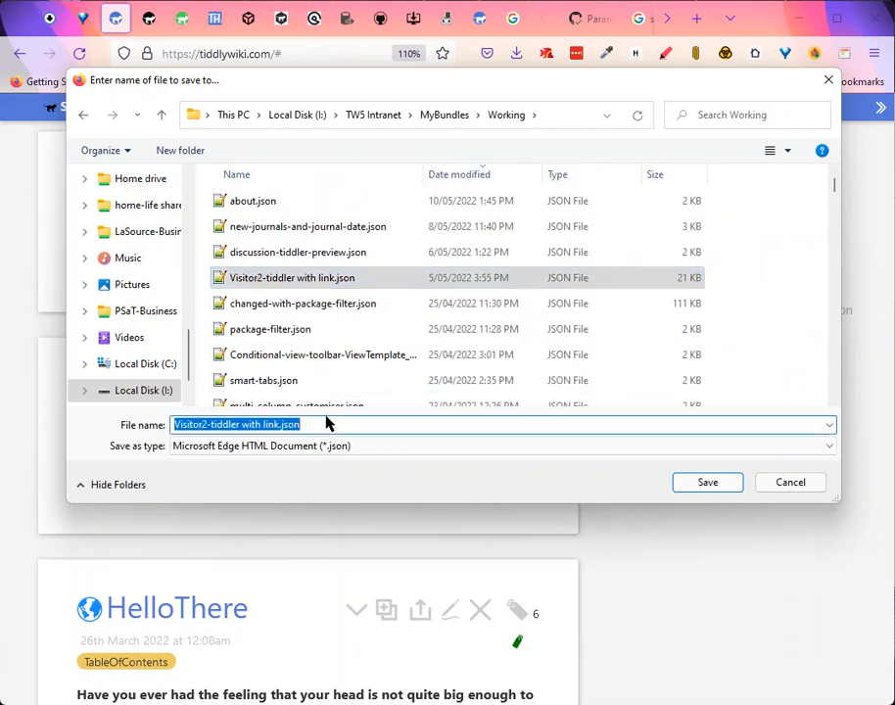
type("my-special-home")
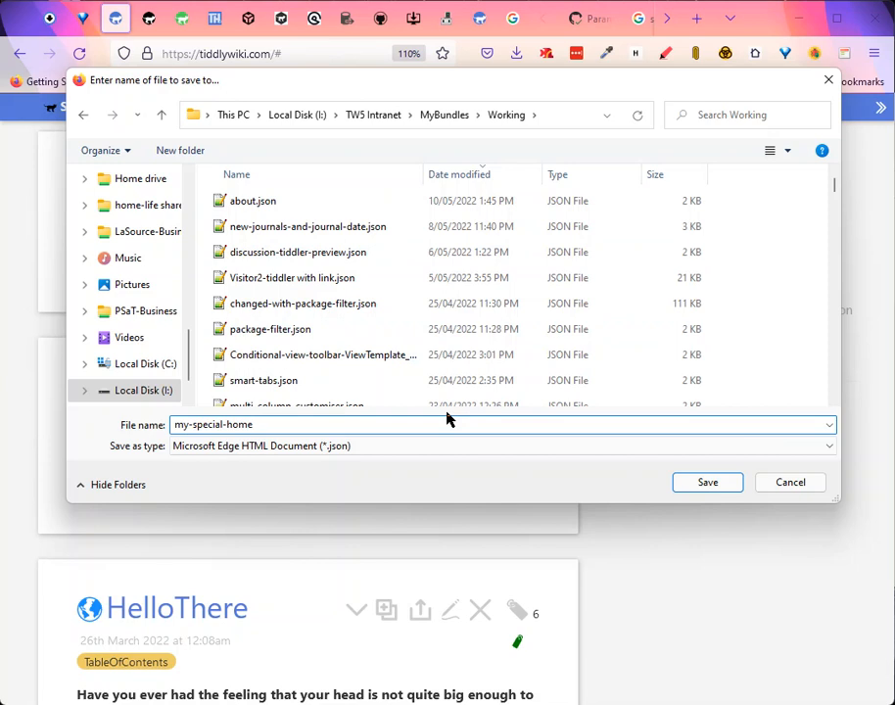
double_click(210, 426)
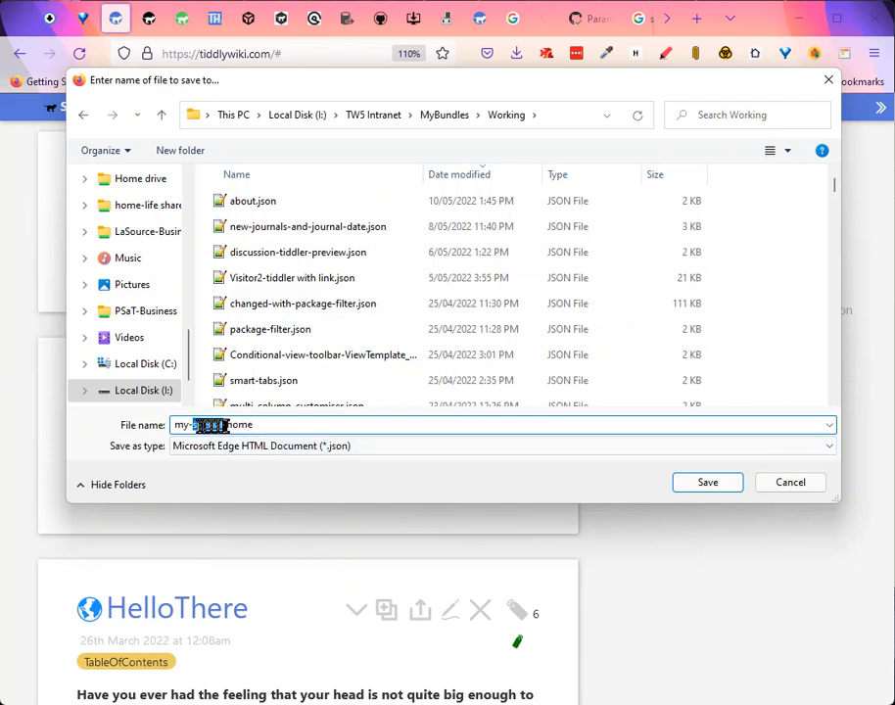
left_click(289, 424)
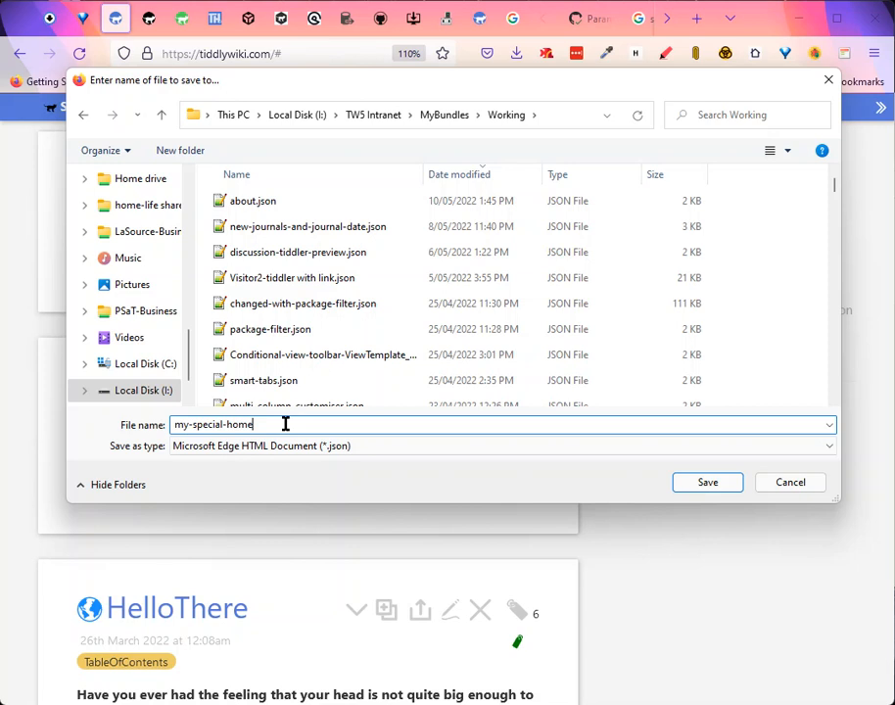
Step: Return to the TW5 Intranet folder and search it for files matching "hom"
left_click(730, 115)
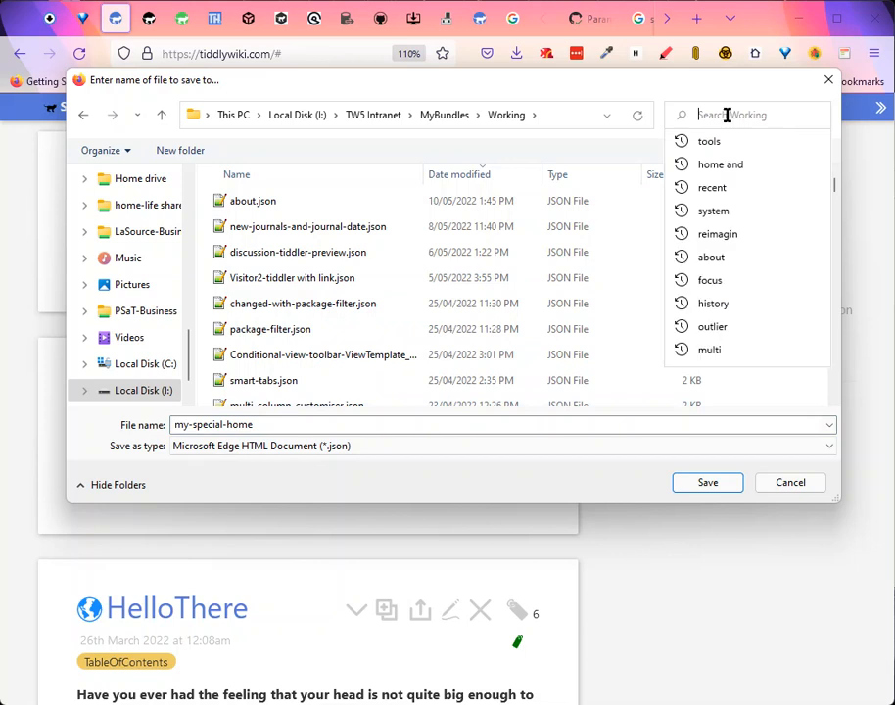
left_click(374, 115)
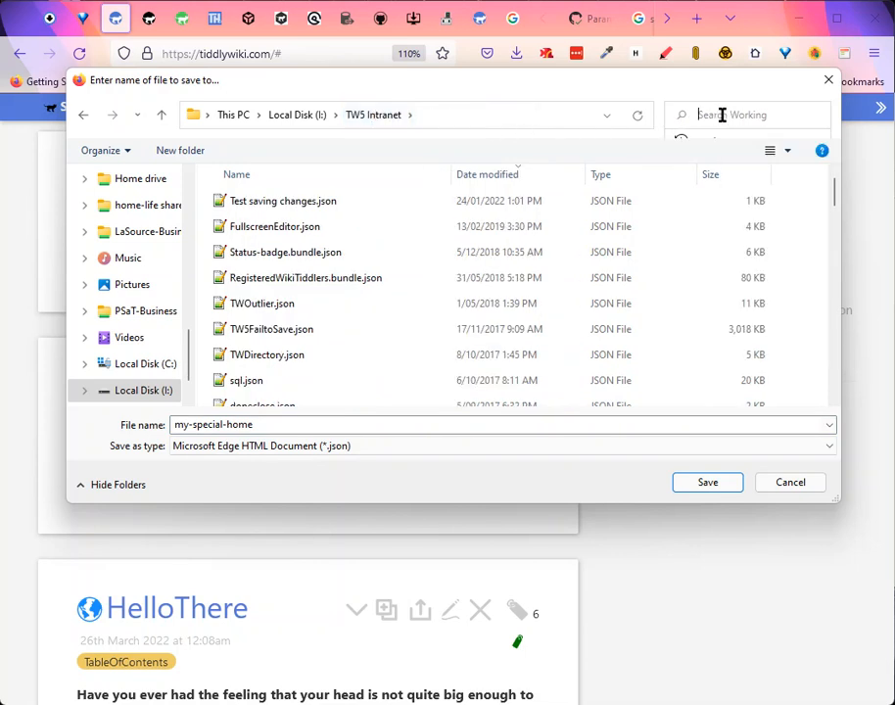
type("hom")
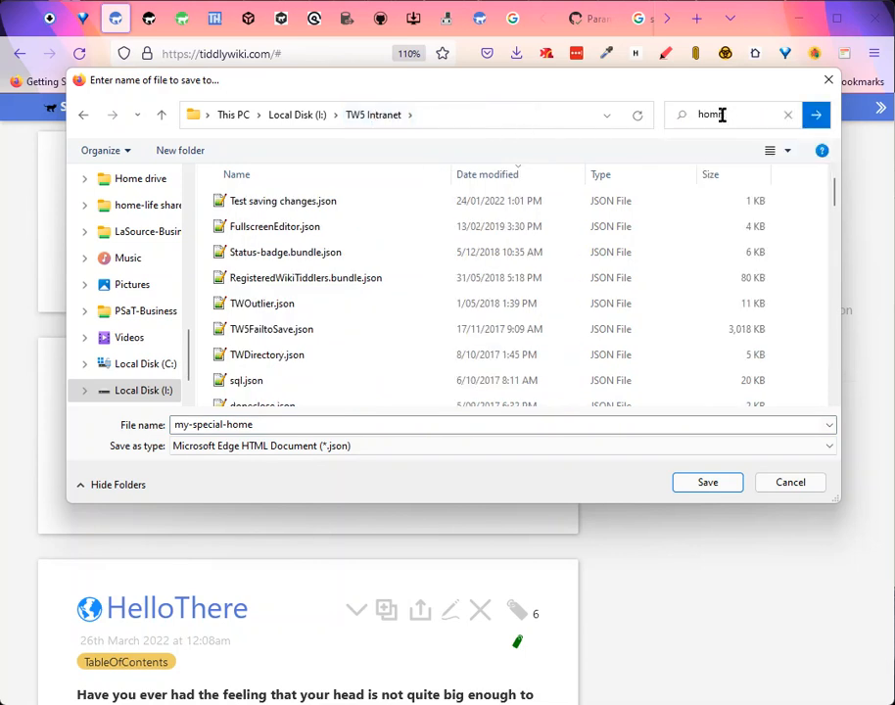
left_click(816, 116)
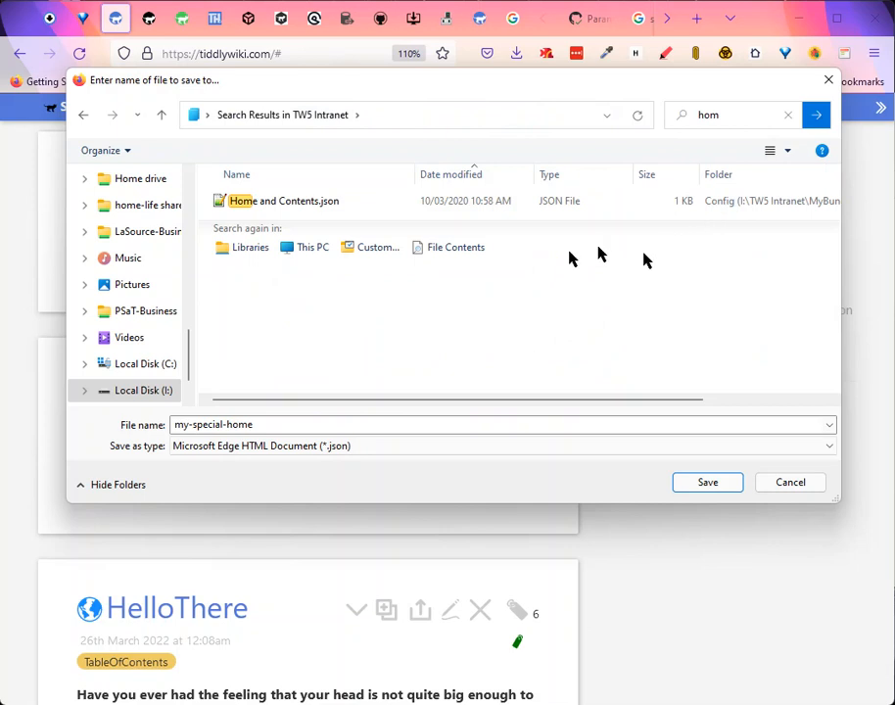
Step: Pick the existing Home and Contents.json as the file to overwrite, but cancel the save
left_click(313, 206)
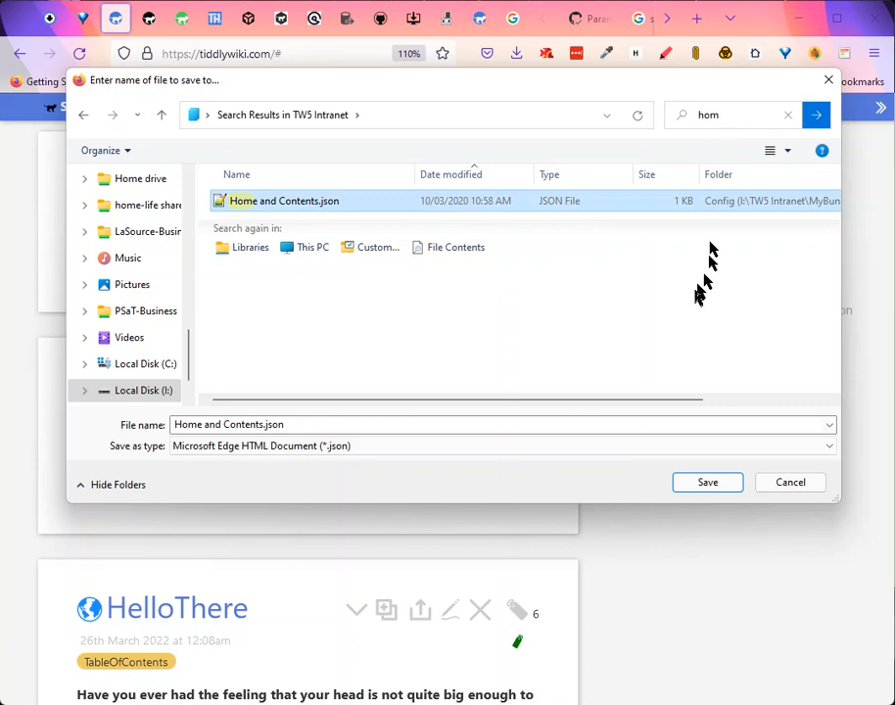
left_click(730, 116)
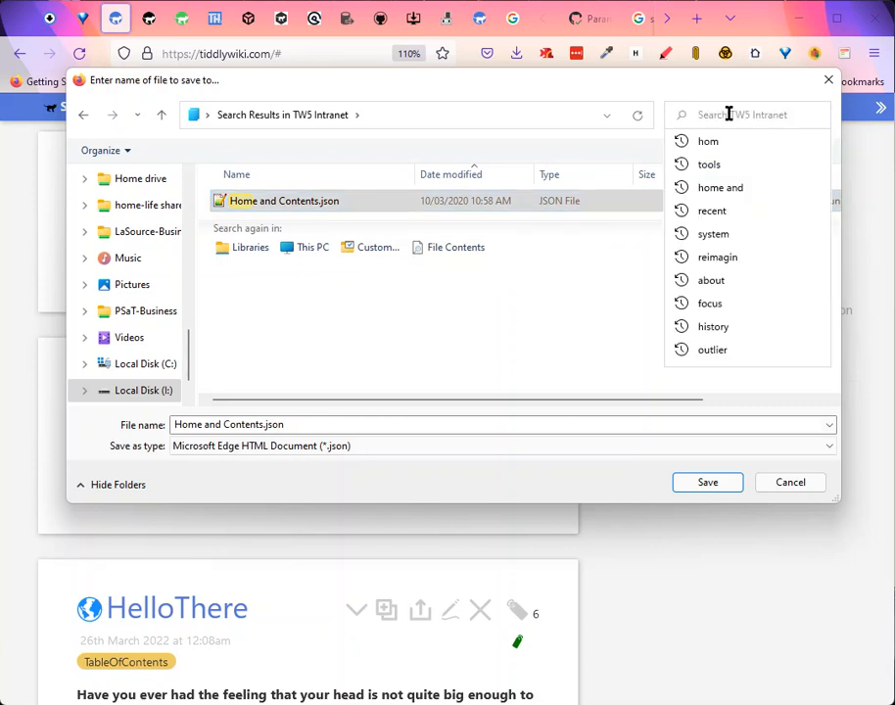
left_click(322, 202)
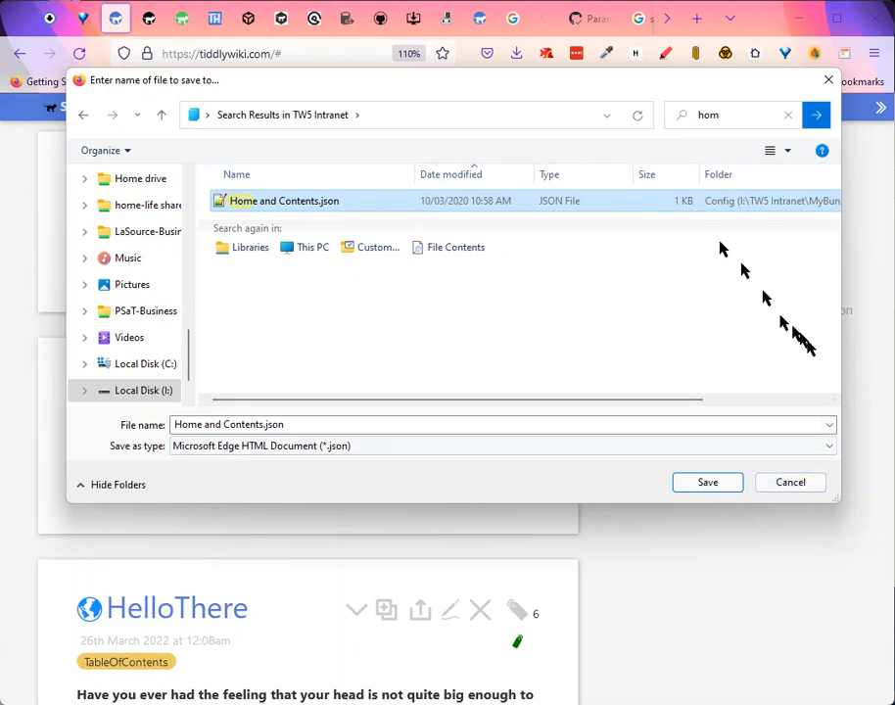
left_click(789, 484)
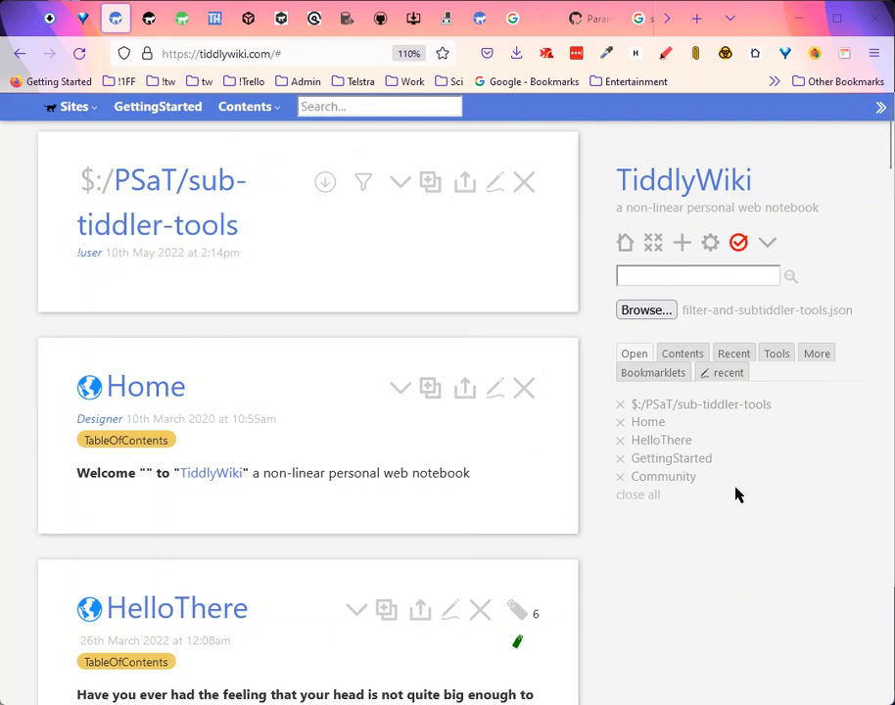
Step: Save the whole wiki as tiddlywiki.html in the Scratch folder, replacing the existing file
left_click(739, 244)
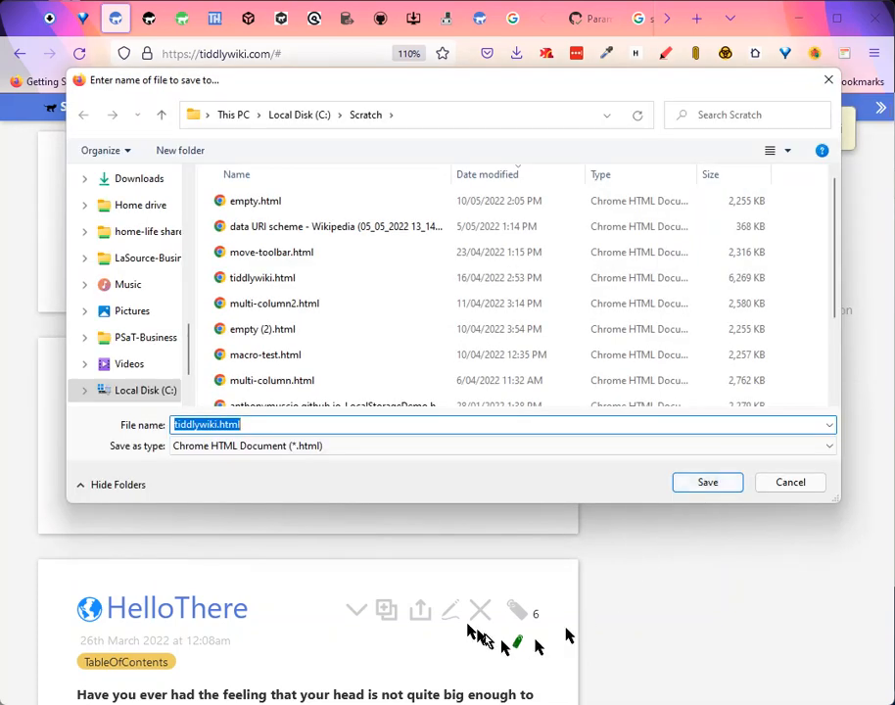
left_click(259, 424)
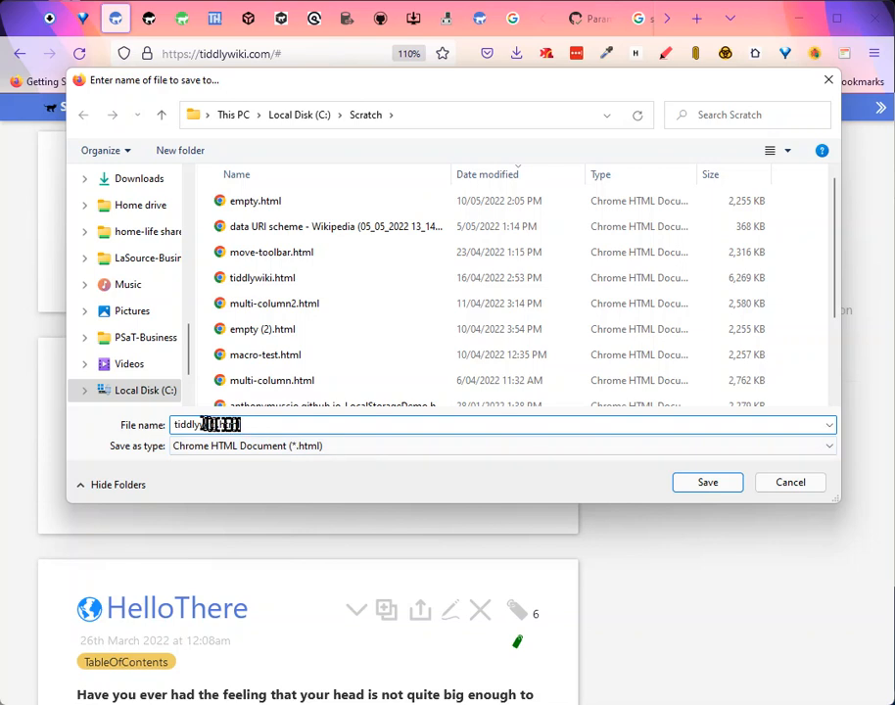
left_click(707, 484)
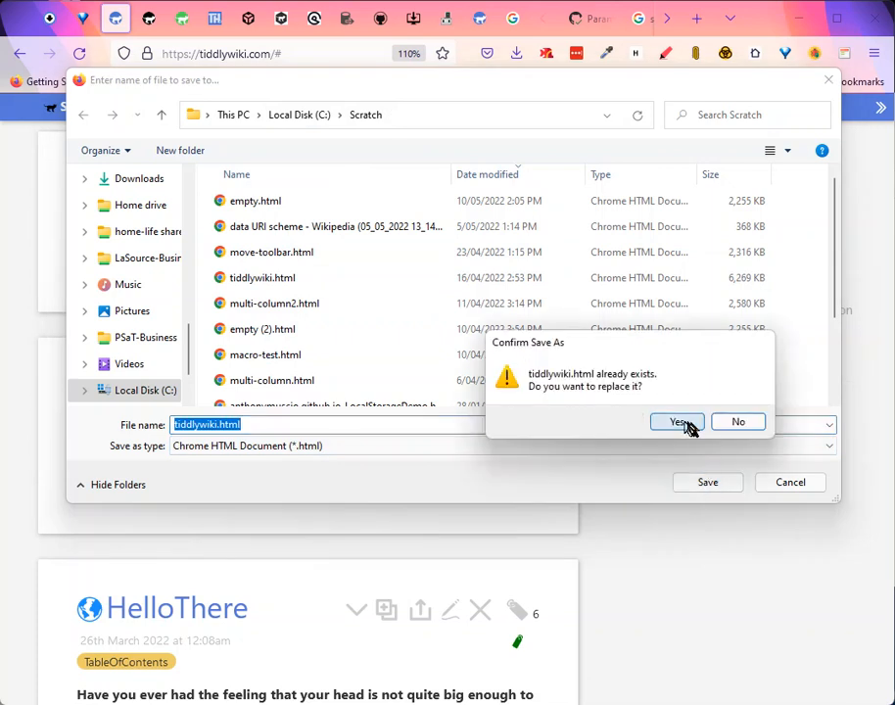
left_click(680, 422)
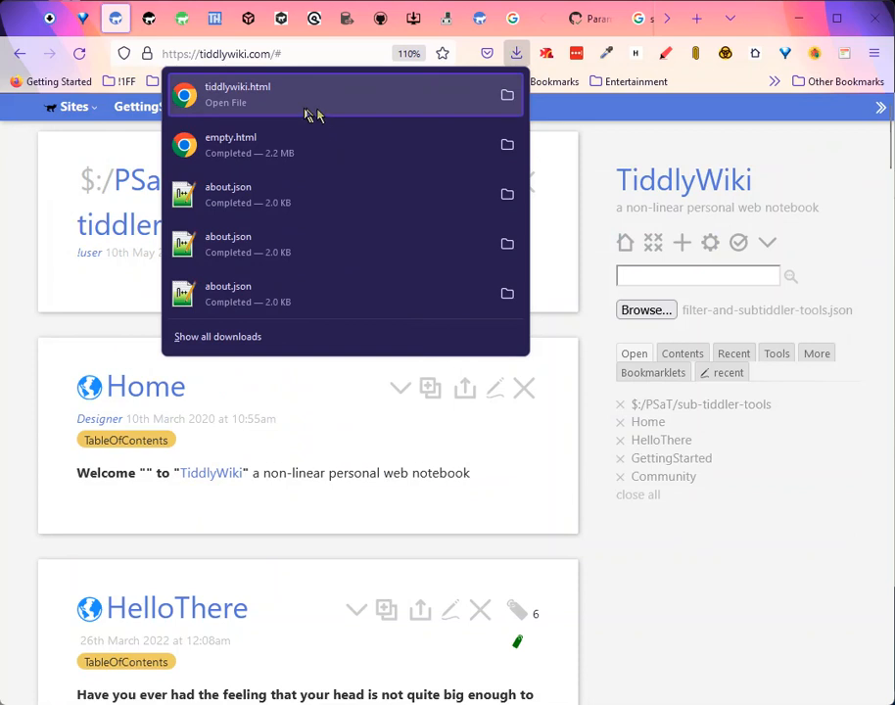
Step: Open the saved wiki copy from the downloads and load file:///C:/Scratch/tiddlywiki.html in the current browser tab
left_click(232, 94)
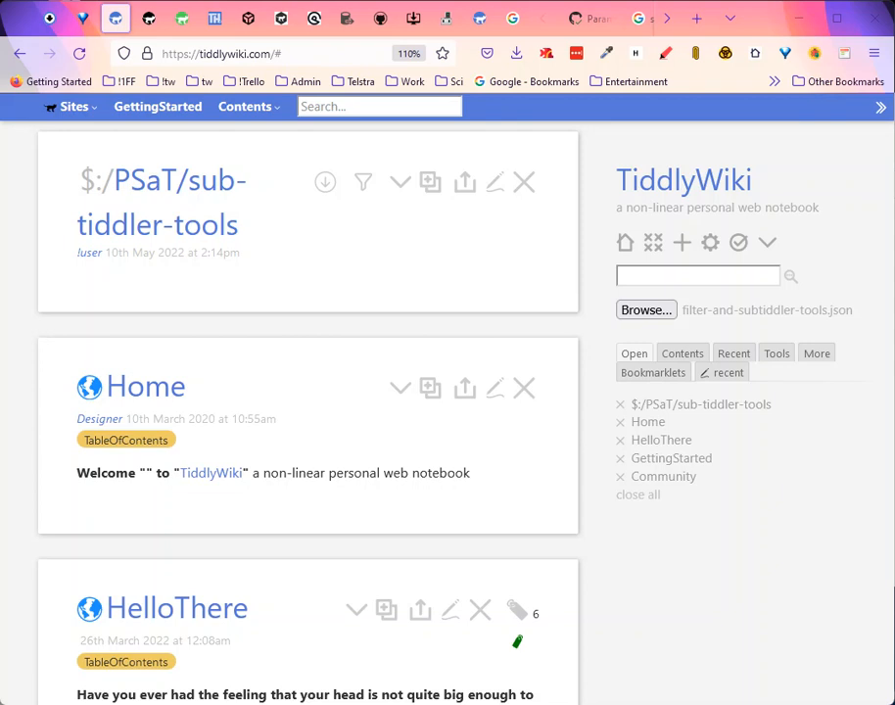
left_click(308, 55)
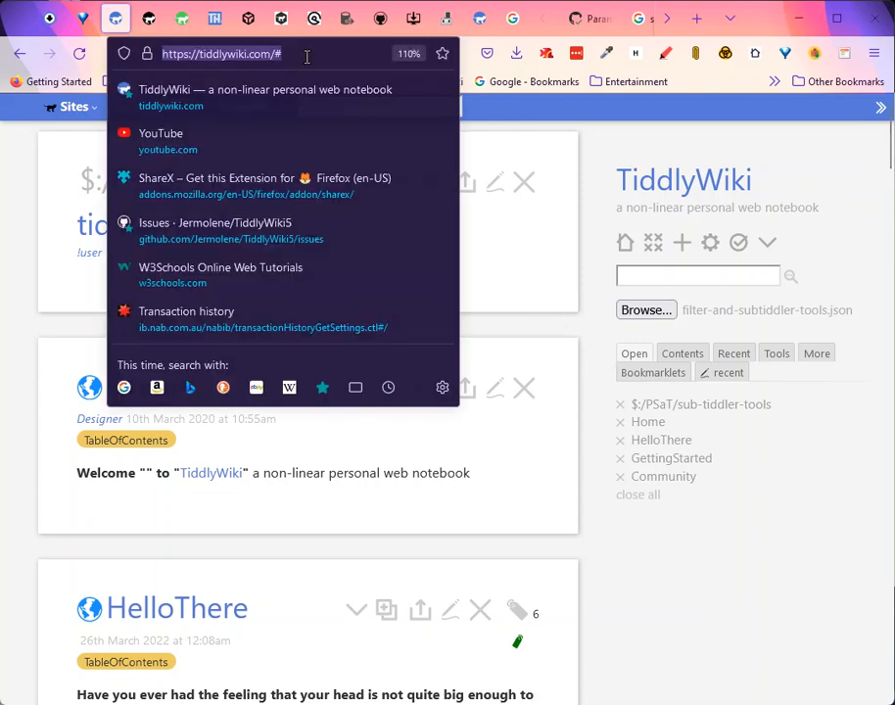
type("file:///C:/Scratch/tiddlywiki.html")
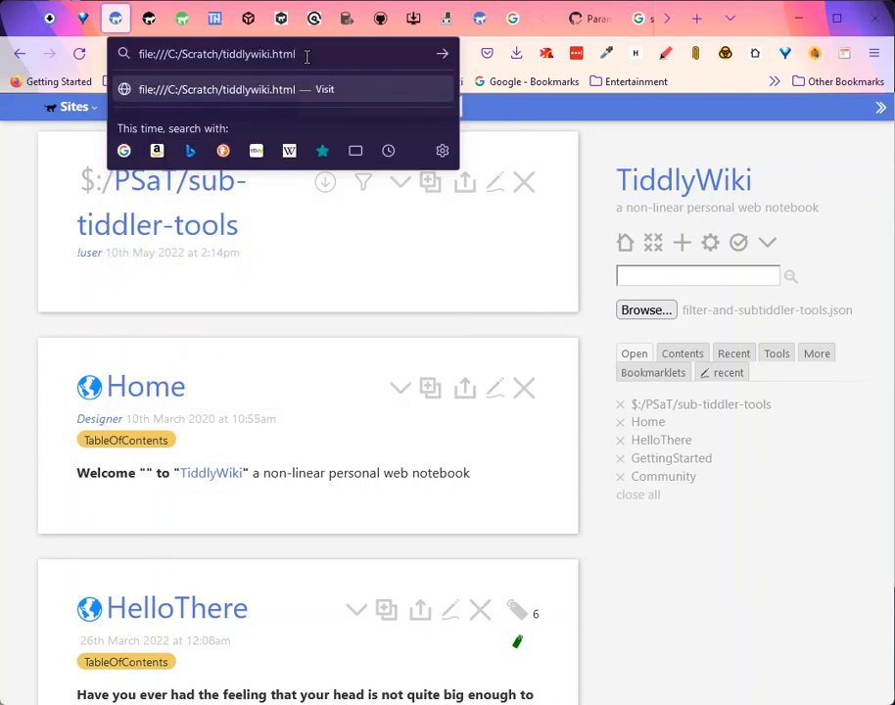
key("Return")
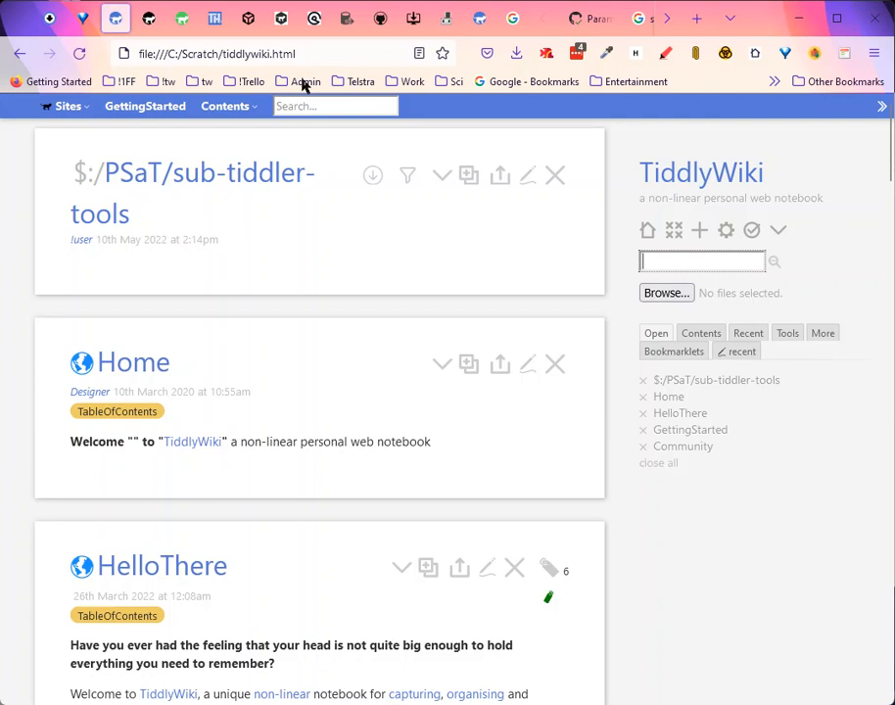
Step: Highlight the file address of the local wiki to inspect where it is loaded from
left_click(335, 265)
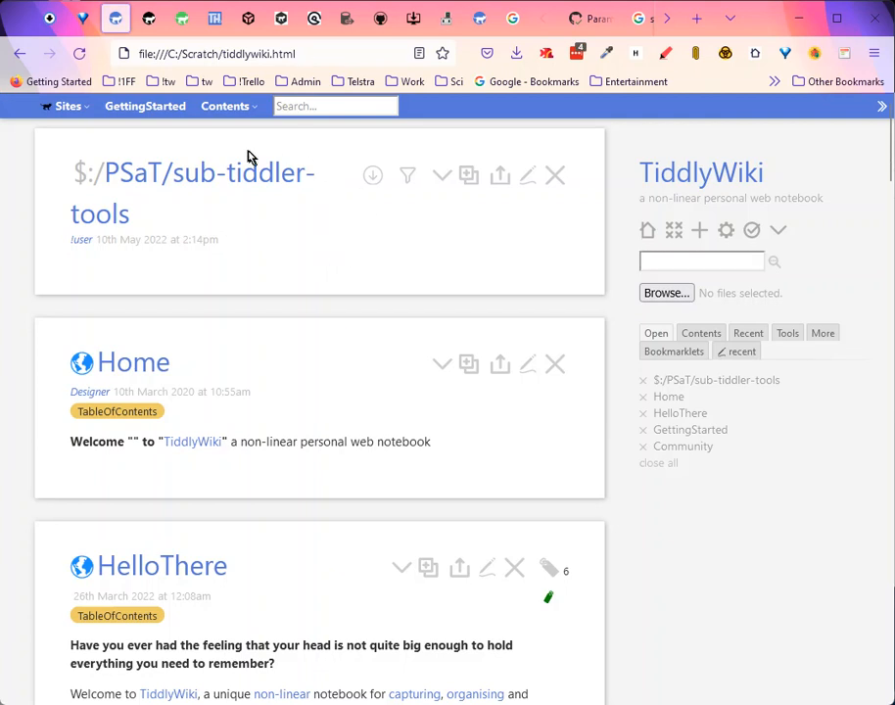
left_click(317, 54)
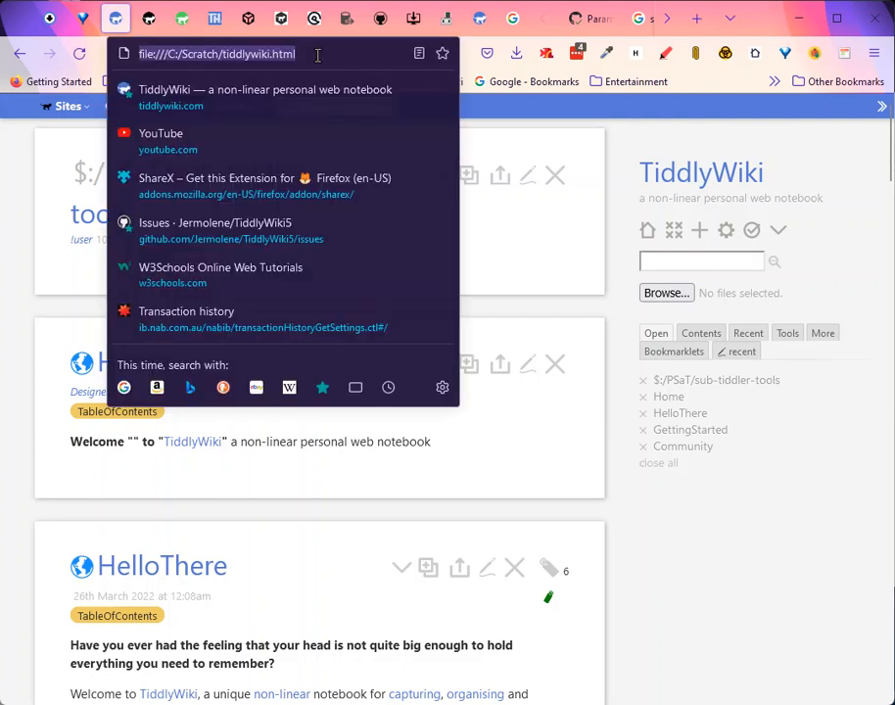
left_click(545, 263)
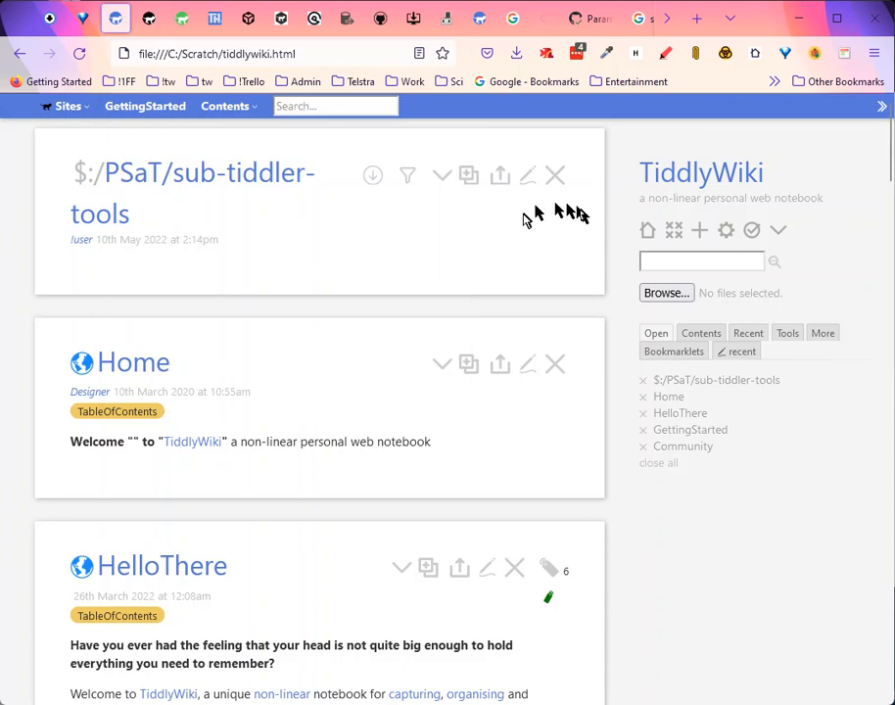
left_click(309, 53)
left_click(309, 54)
left_click(545, 257)
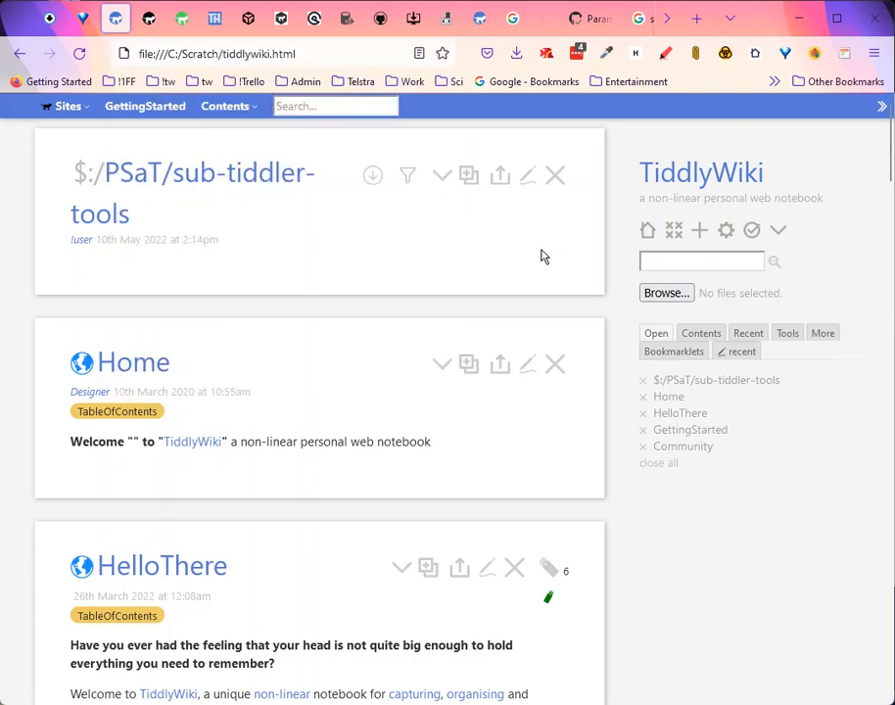
Step: Open TW5ReferenceReload.html from the indexWikis/TW5References.del folder on the bookmarked T: drive
left_click(751, 235)
left_click(114, 82)
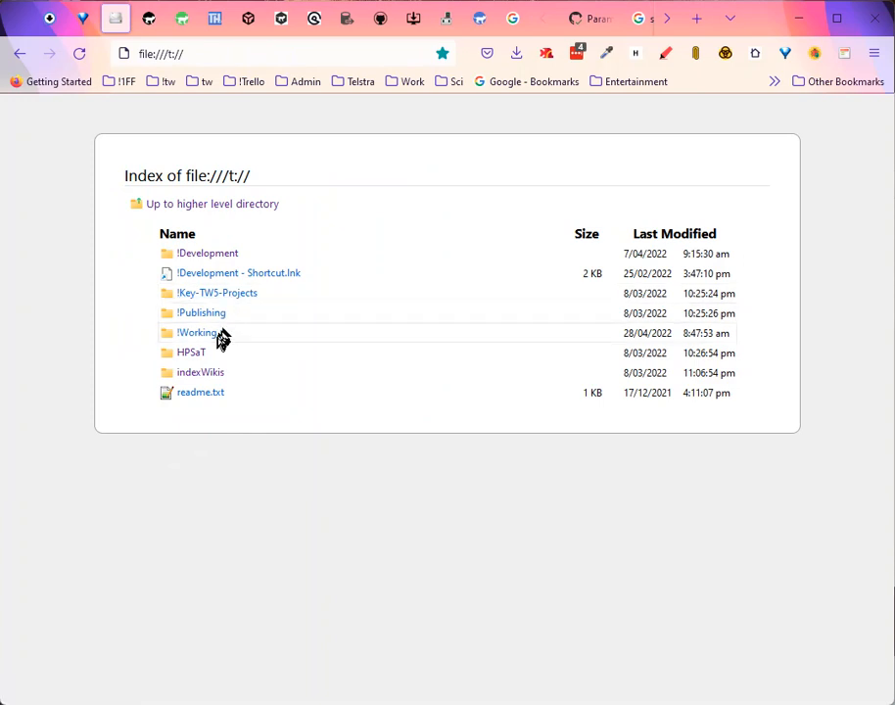
left_click(212, 378)
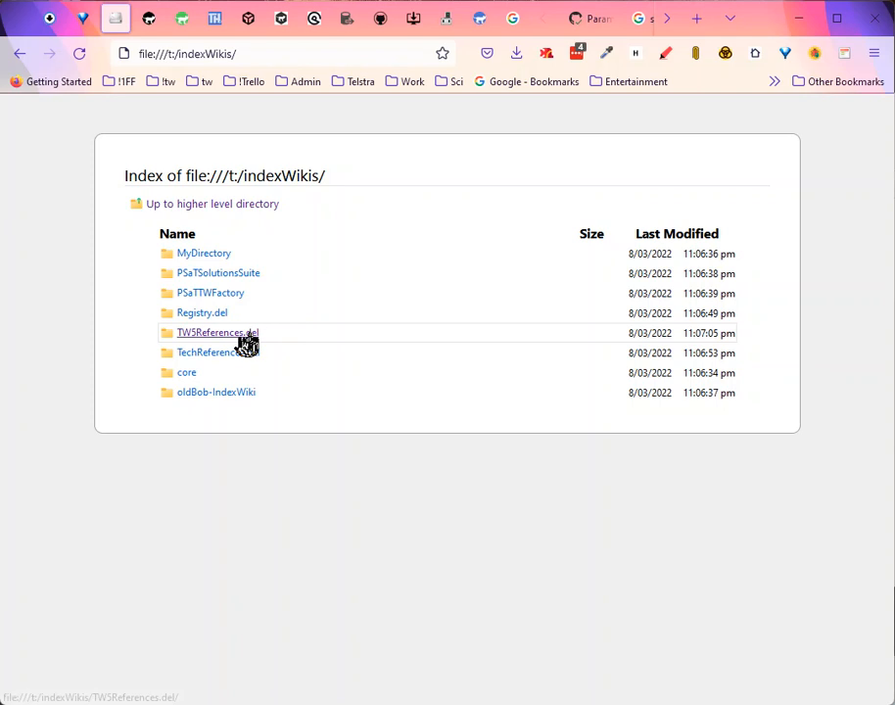
left_click(231, 336)
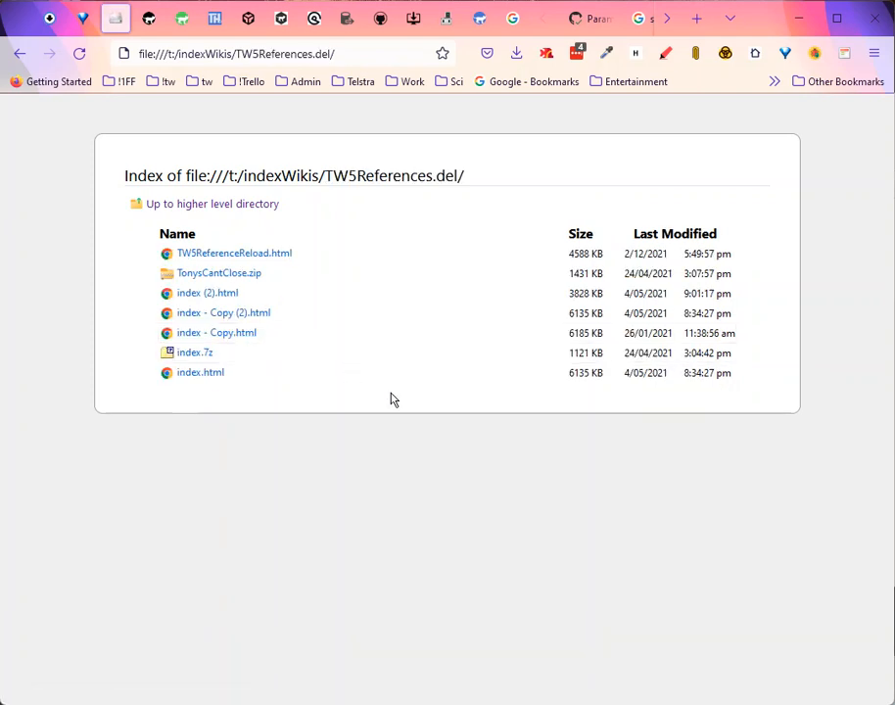
left_click(257, 261)
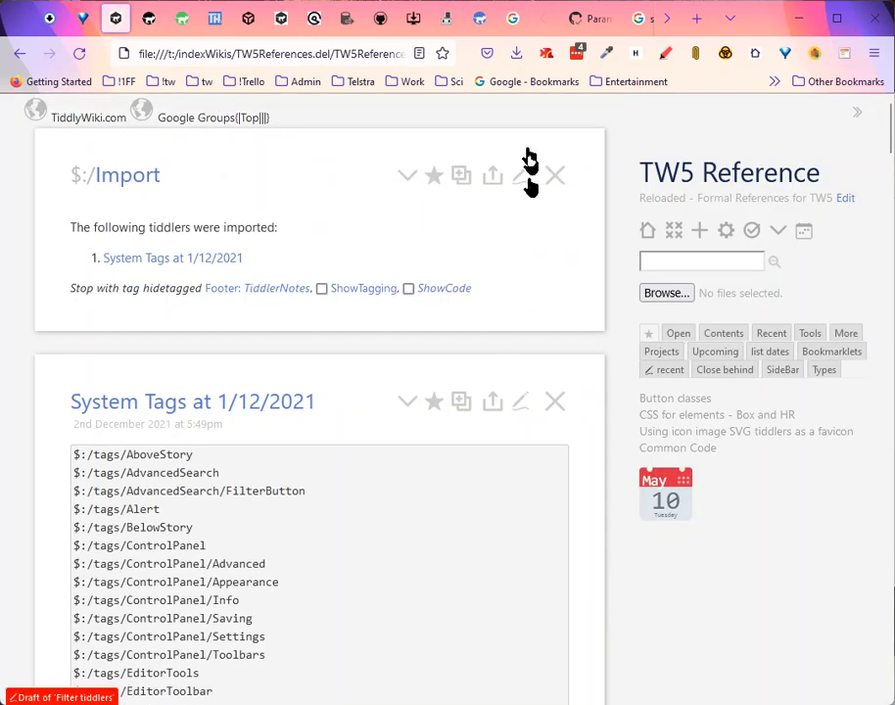
Step: Check the TW5 Reference wiki's file address, and create a new tiddler with the default title and save it
left_click(177, 56)
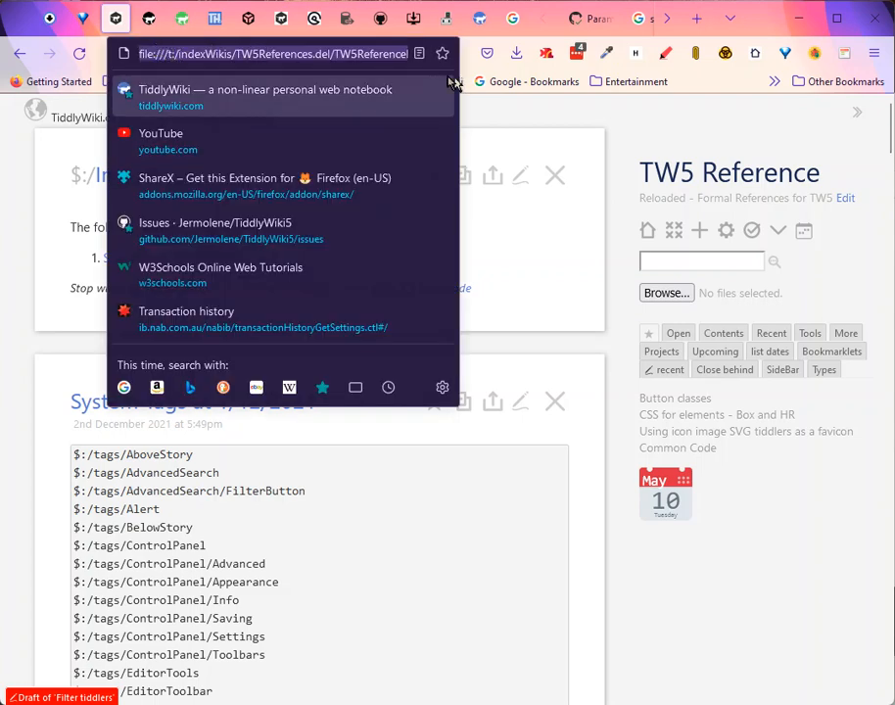
left_click(515, 144)
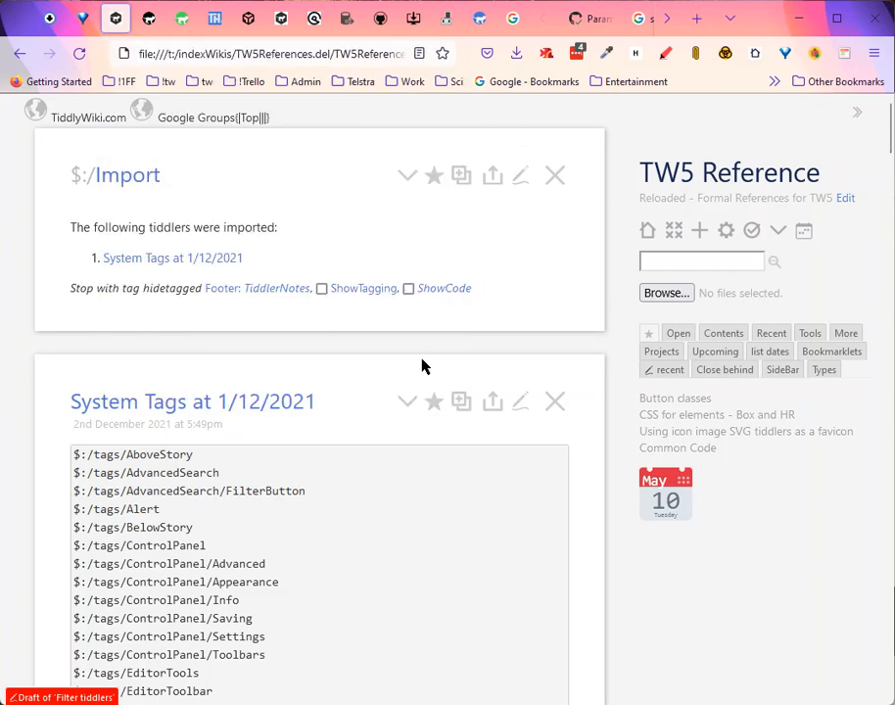
left_click(700, 233)
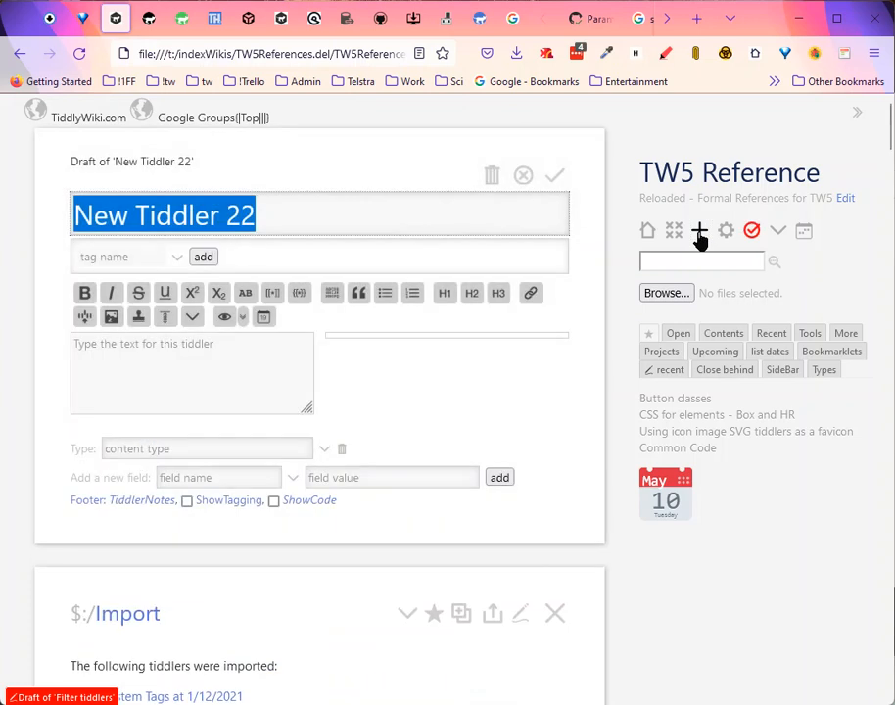
left_click(554, 175)
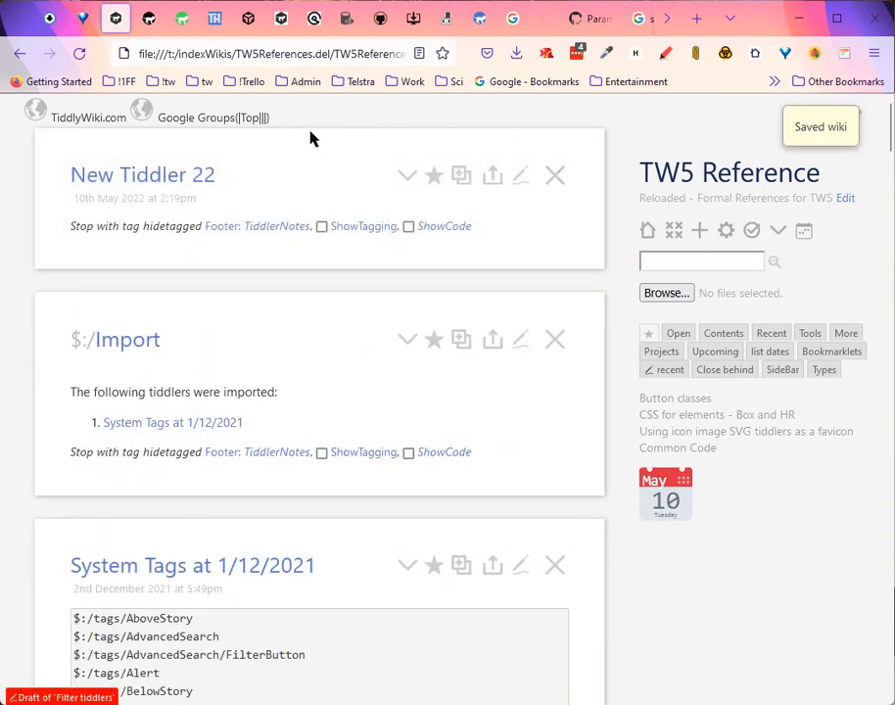
Step: Look through the PWA's folder and its !TiddlyWiki subfolder, examining the TiddlyWiki.com and TW5 Intranet shortcuts
left_click(122, 82)
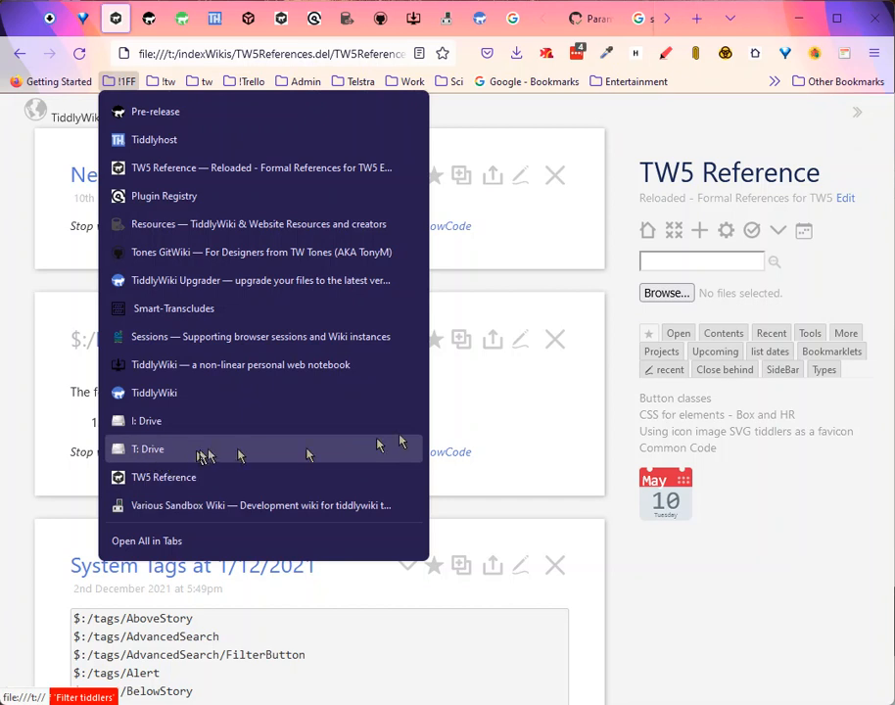
left_click(537, 424)
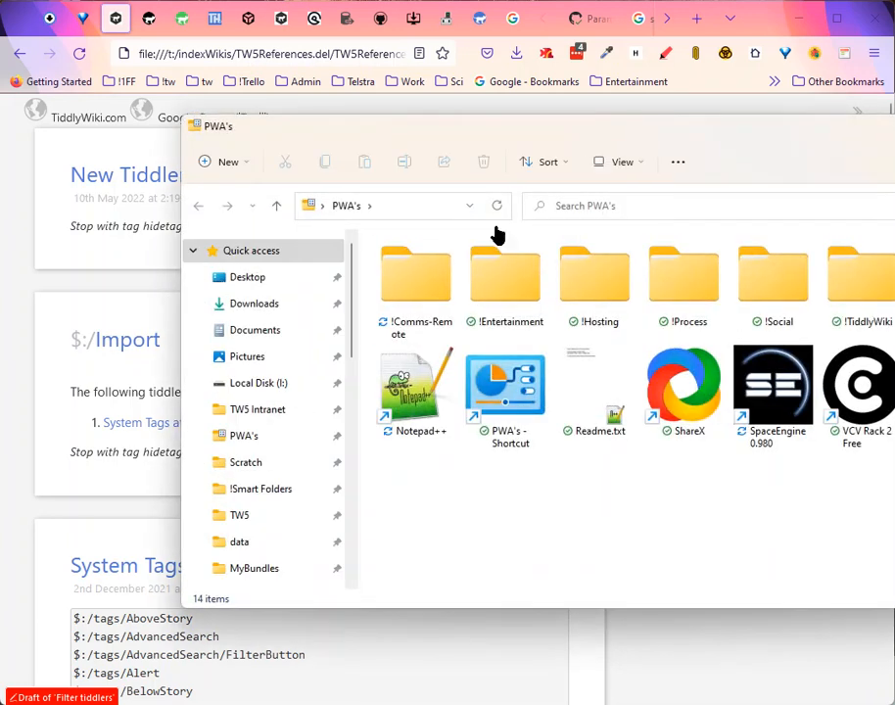
left_click_drag(629, 131, 476, 116)
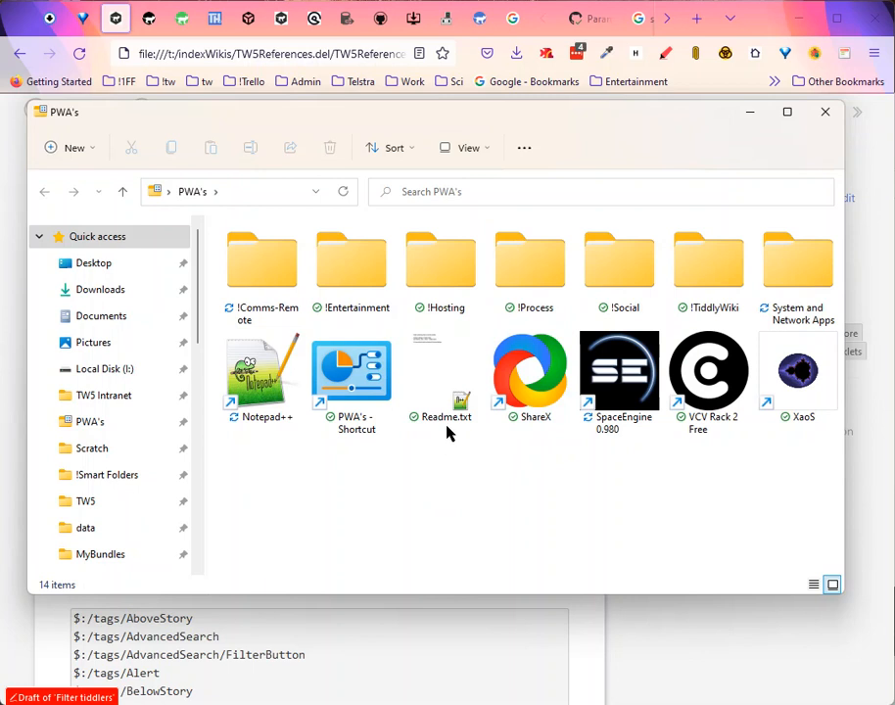
double_click(694, 290)
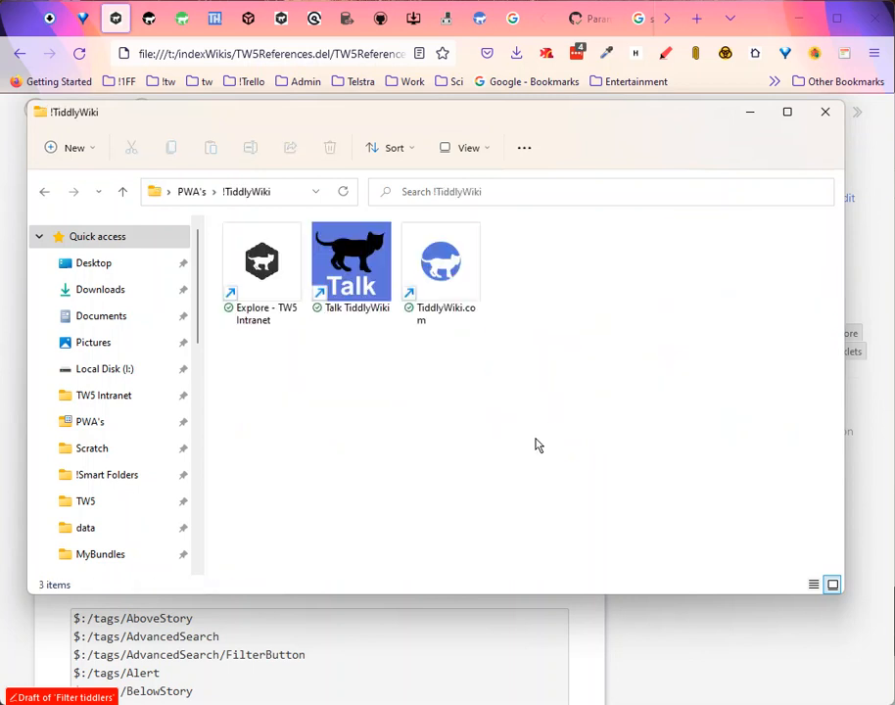
left_click(446, 309)
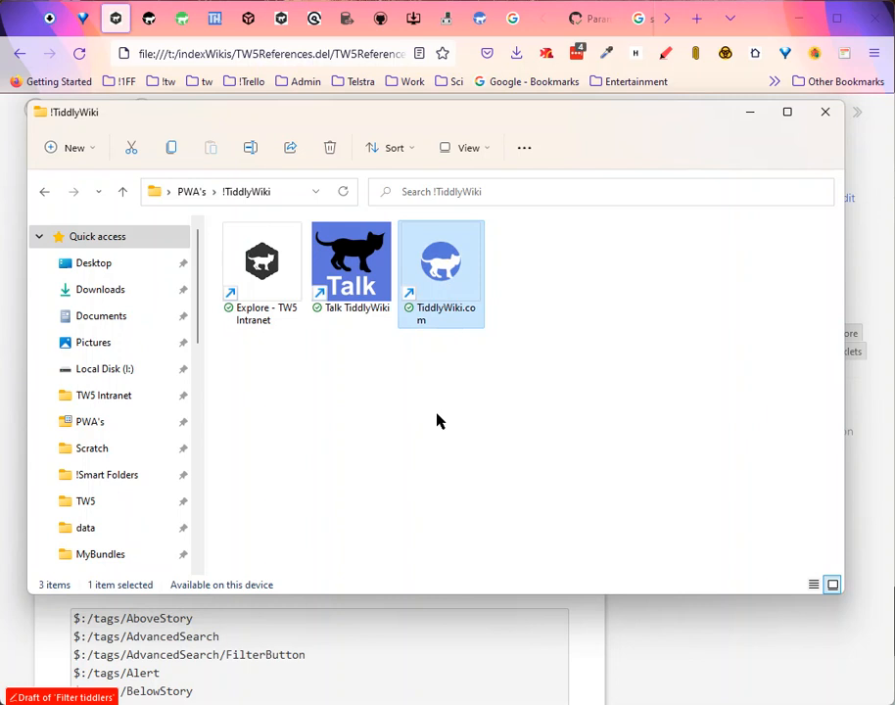
left_click(341, 702)
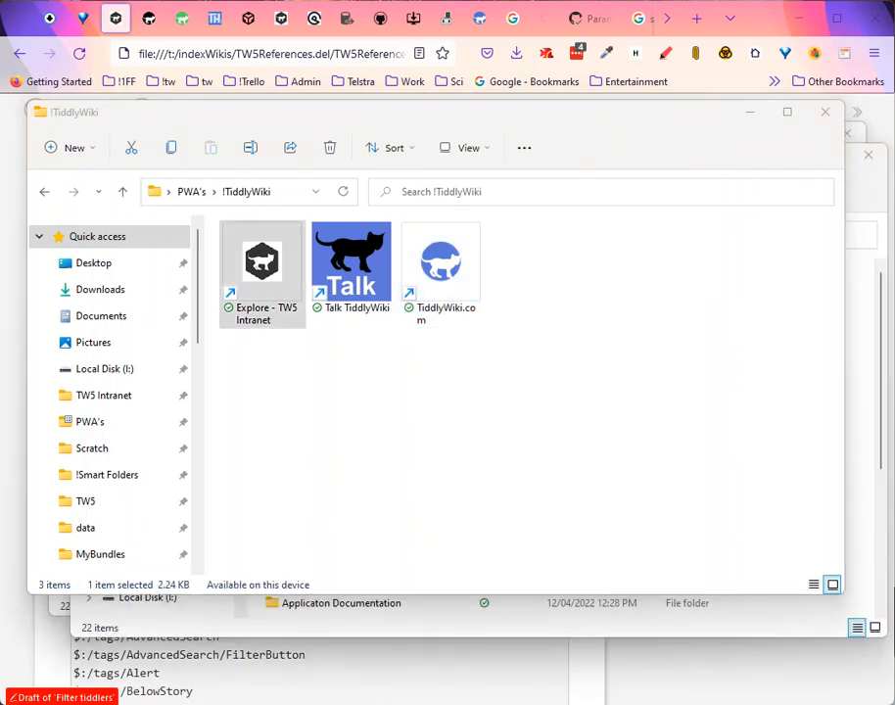
Step: Open NUC tiddly.html from the !Process subfolder of PWA's and close that folder window
left_click(90, 424)
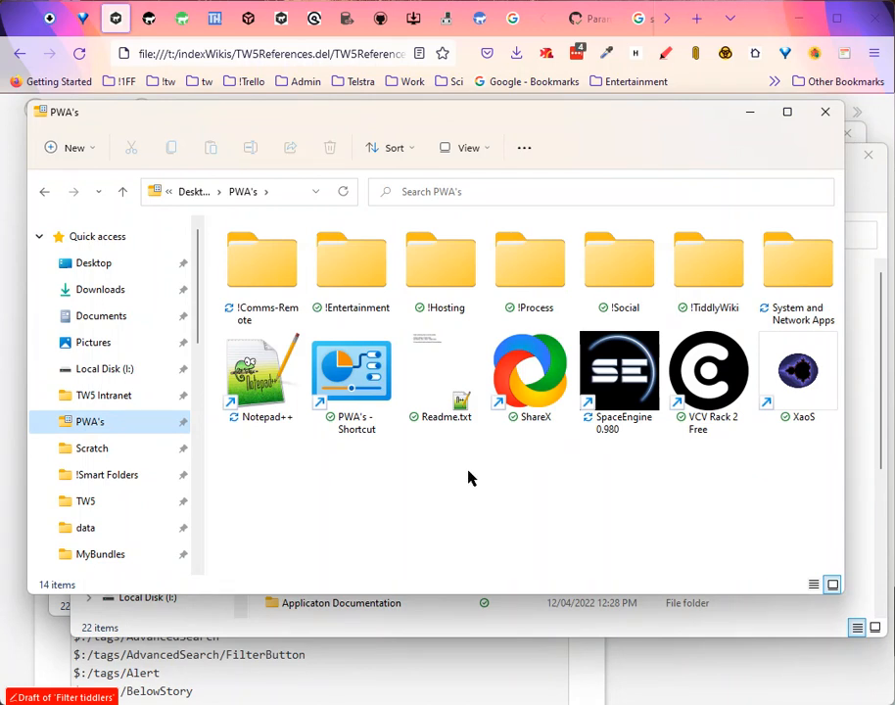
double_click(537, 272)
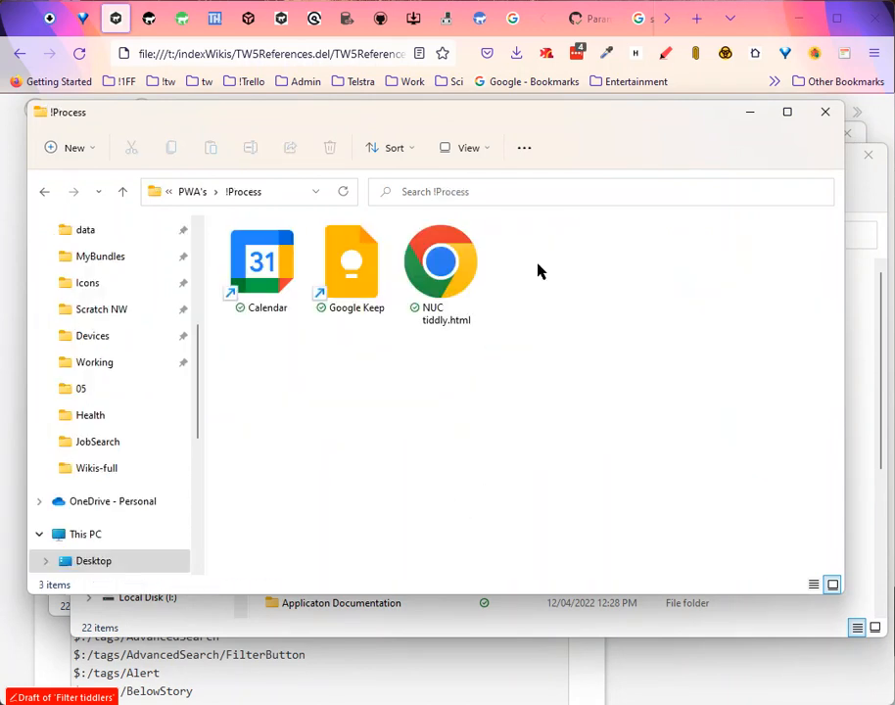
left_click(444, 278)
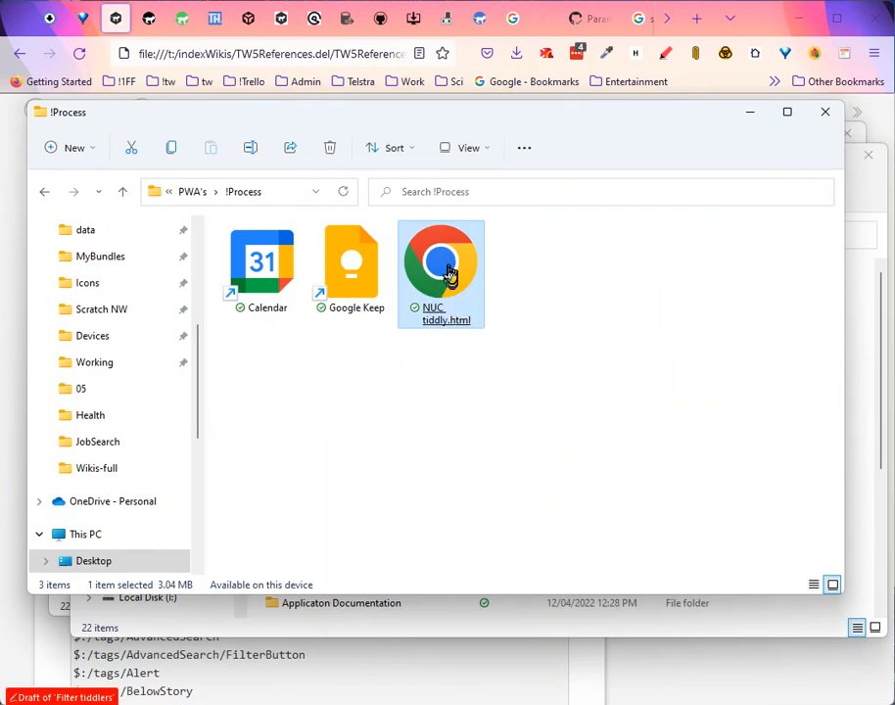
double_click(448, 271)
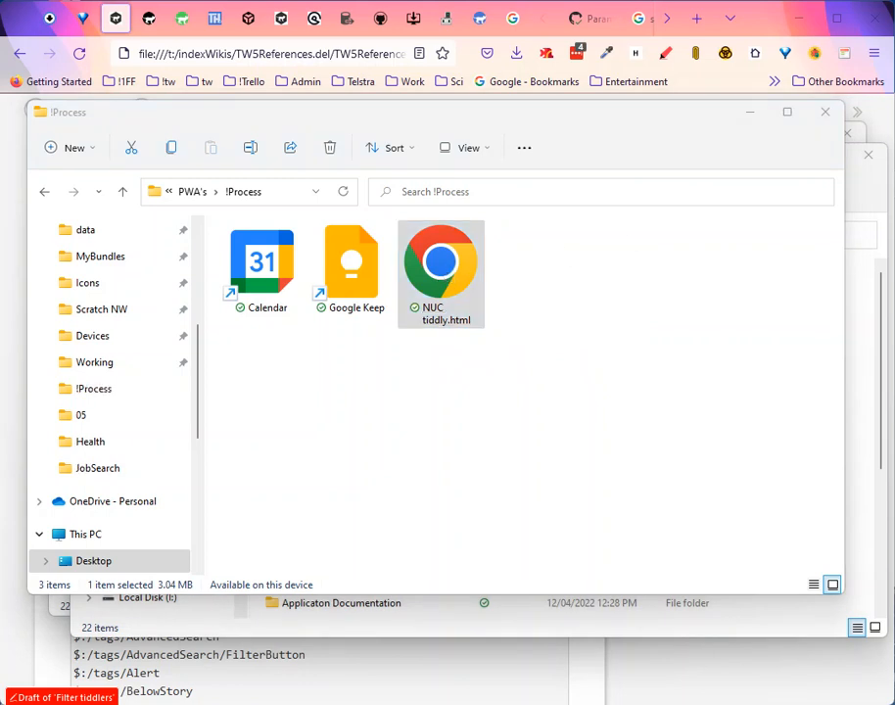
left_click(826, 114)
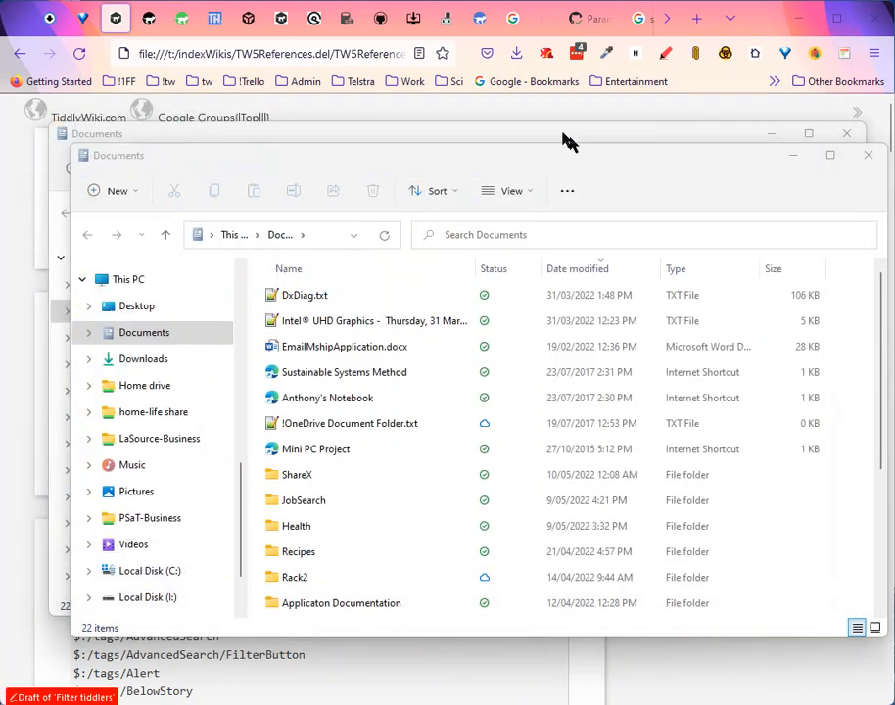
Step: Load the local NUC tiddly.html file in the browser tab that holds the Google search results
left_click(534, 16)
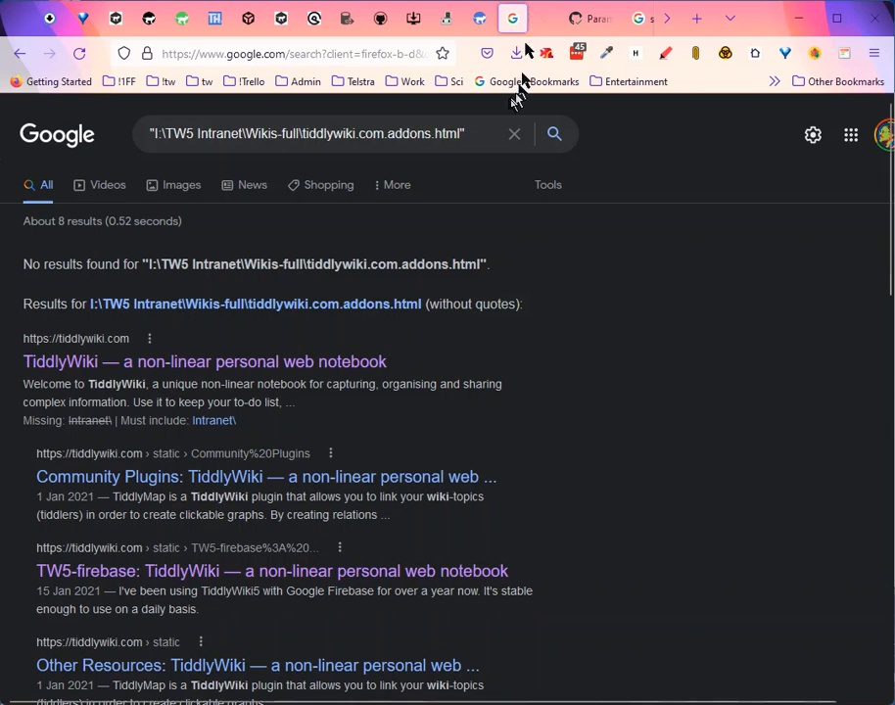
left_click(411, 56)
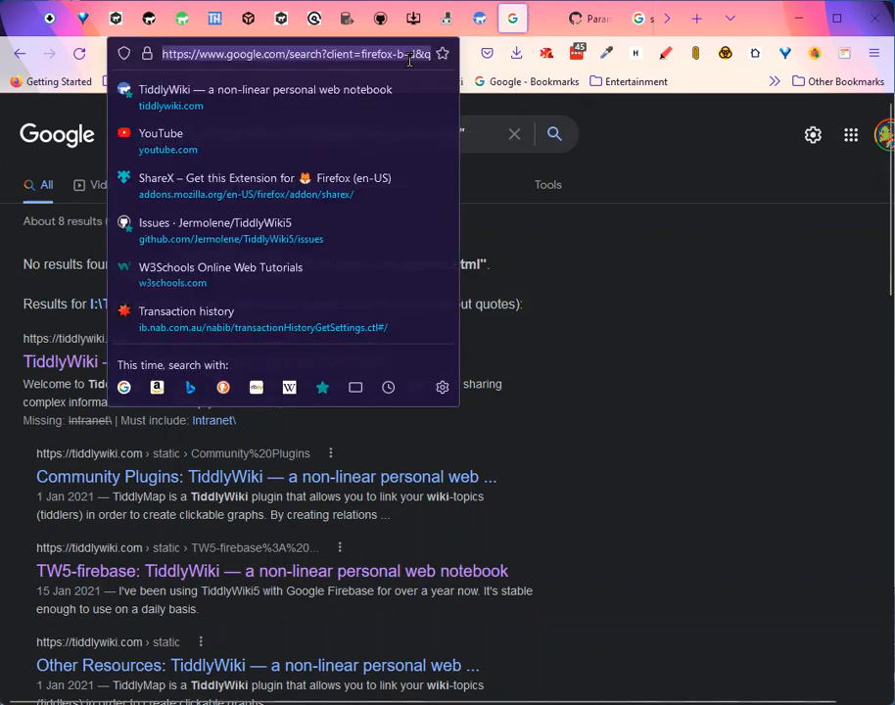
key("ctrl+v")
key("Return")
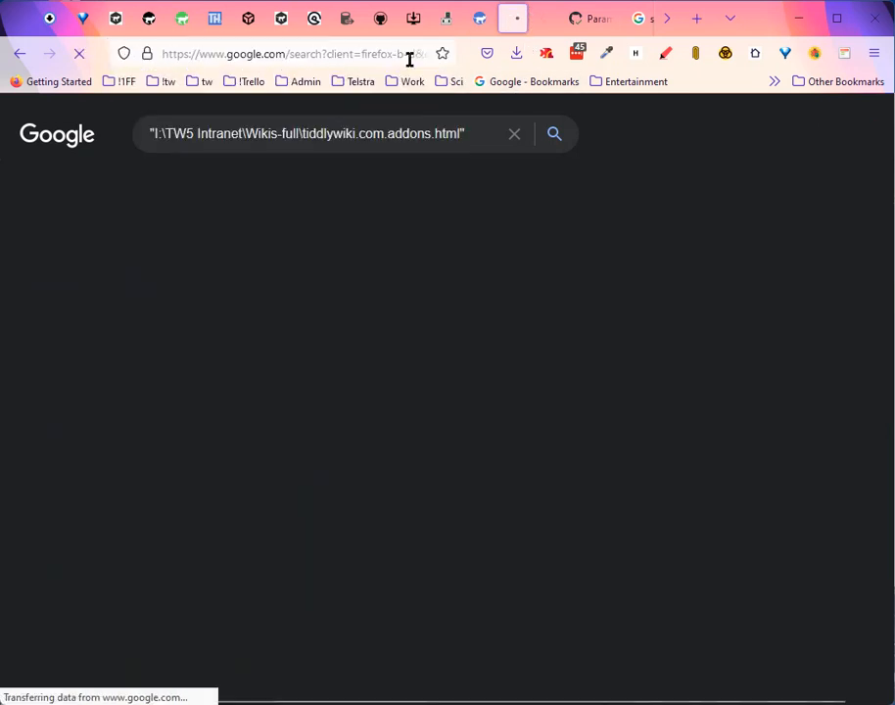
left_click(277, 56)
key("ctrl+v")
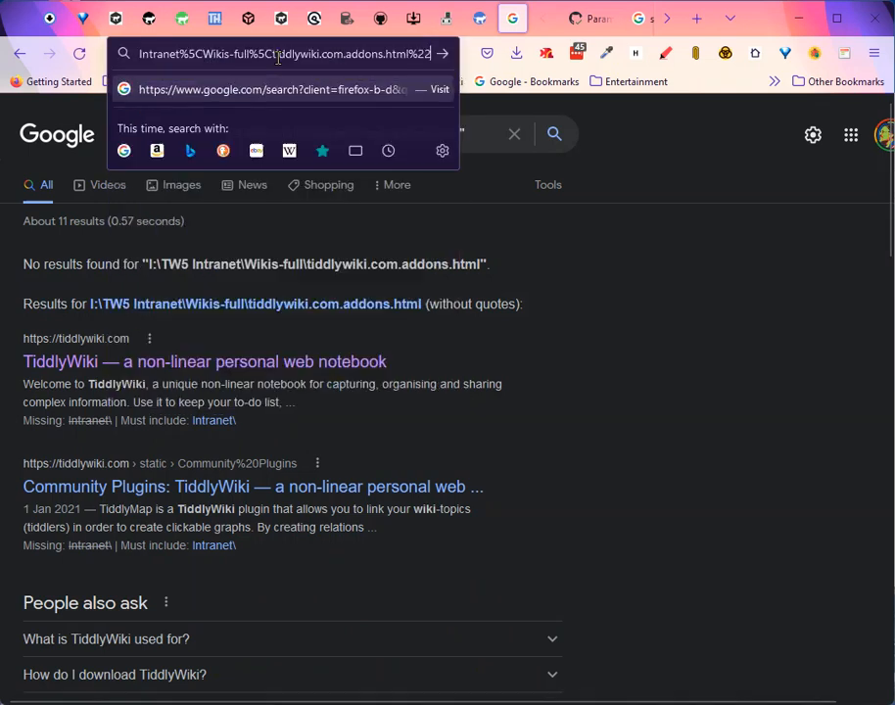
key("Return")
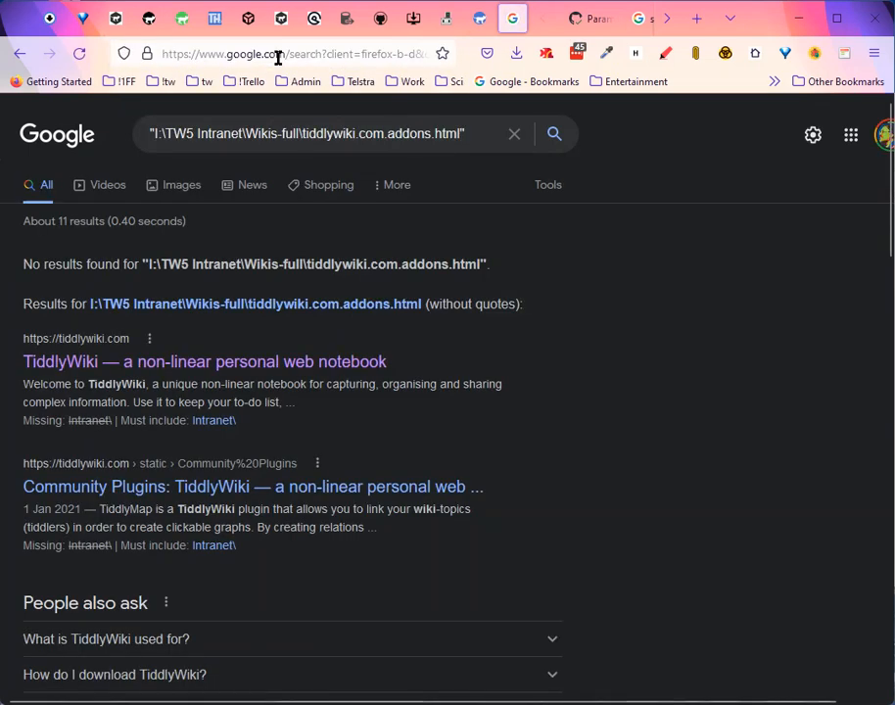
key("alt+Left")
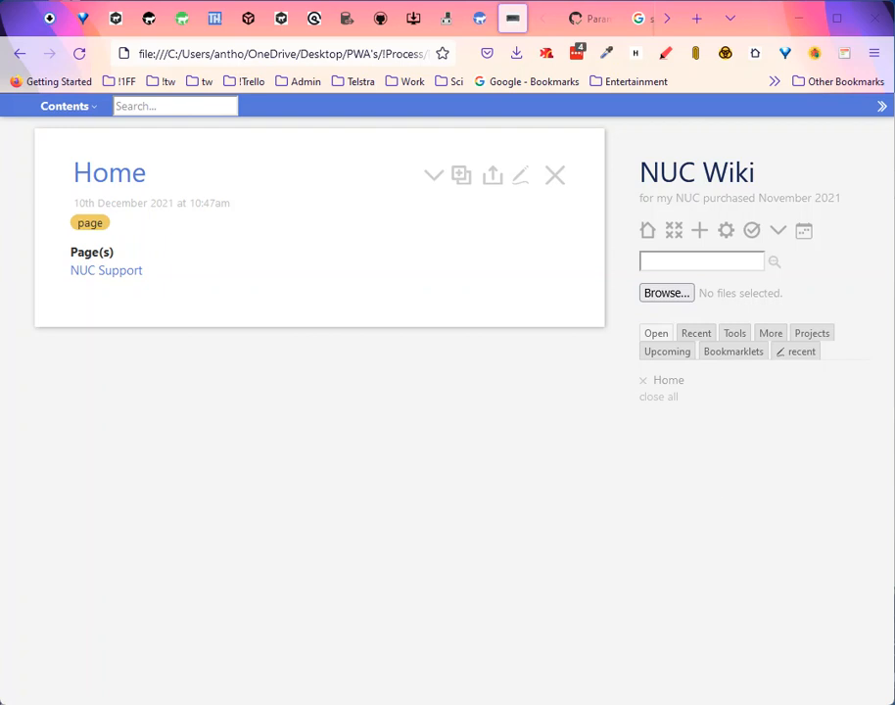
Step: View tiddlywiki.com.addons.html in the Wikis-full folder and return to the NUC wiki
key("alt+Tab")
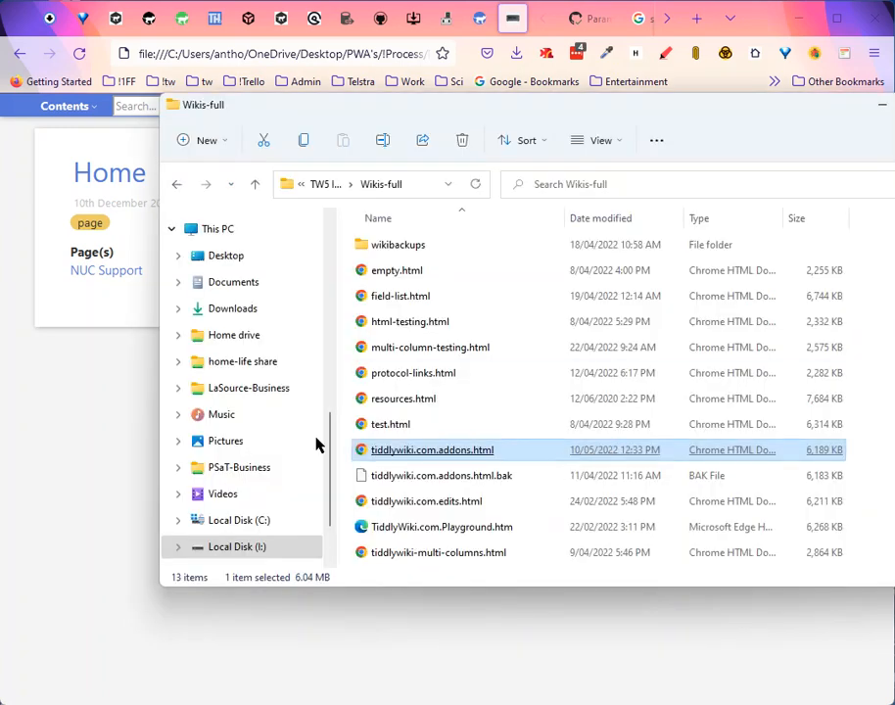
left_click(96, 301)
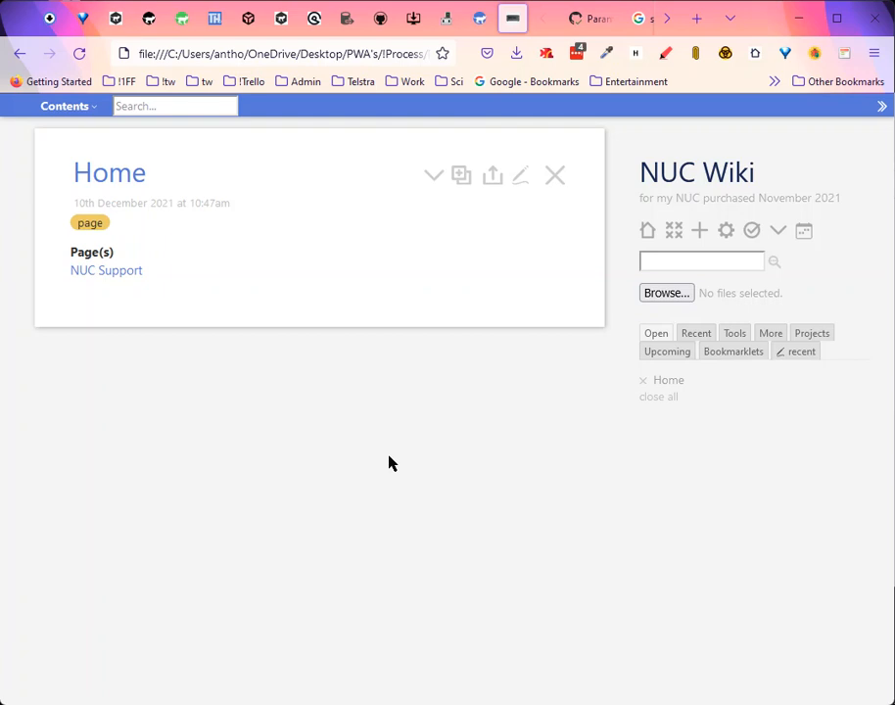
Step: Start a file import into the NUC wiki and browse to the TW5 Intranet folder
left_click(666, 294)
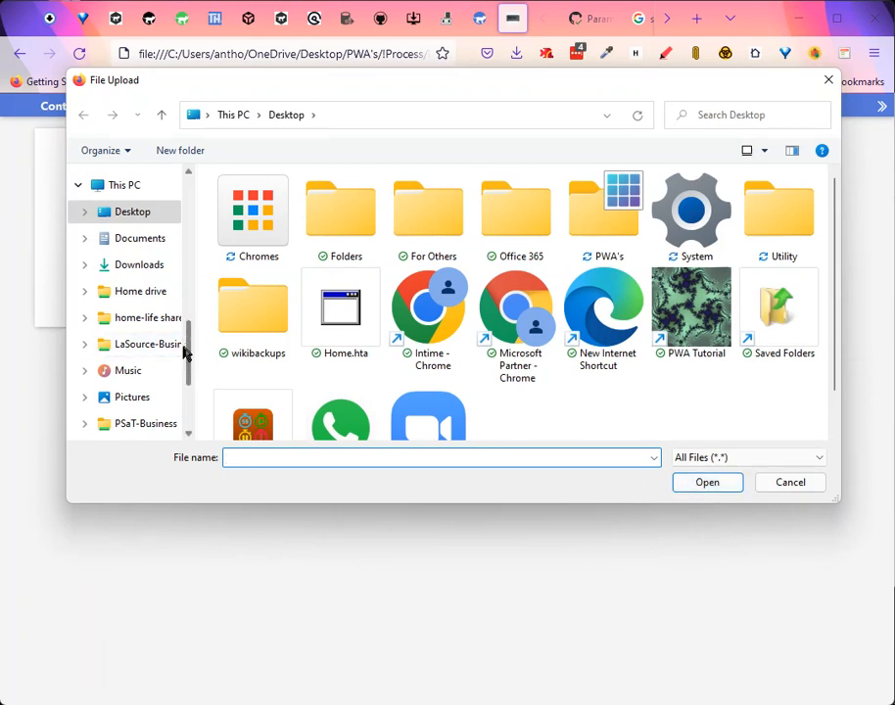
left_click_drag(190, 354, 190, 190)
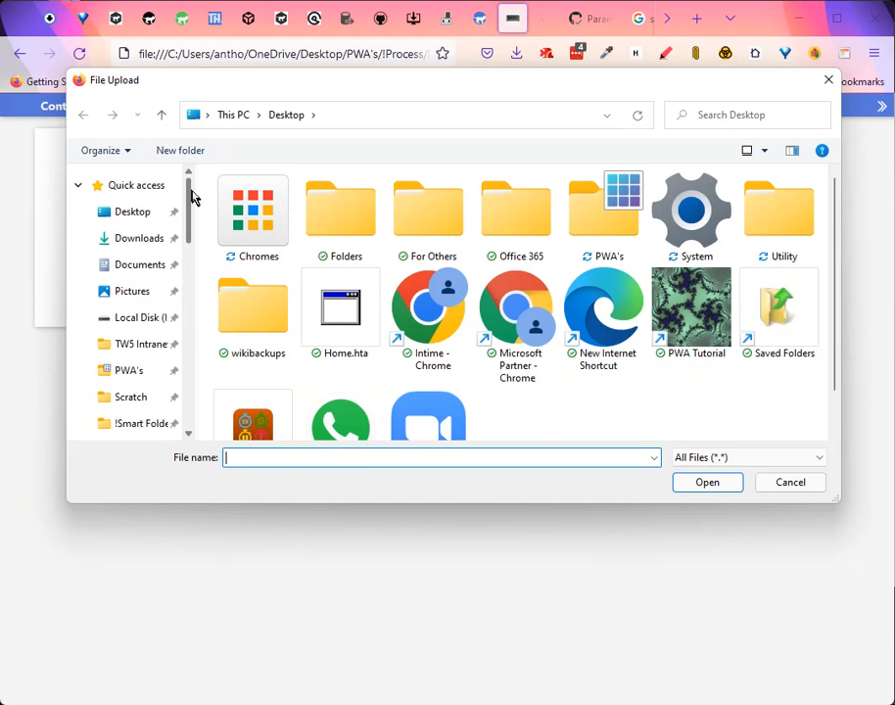
left_click(138, 347)
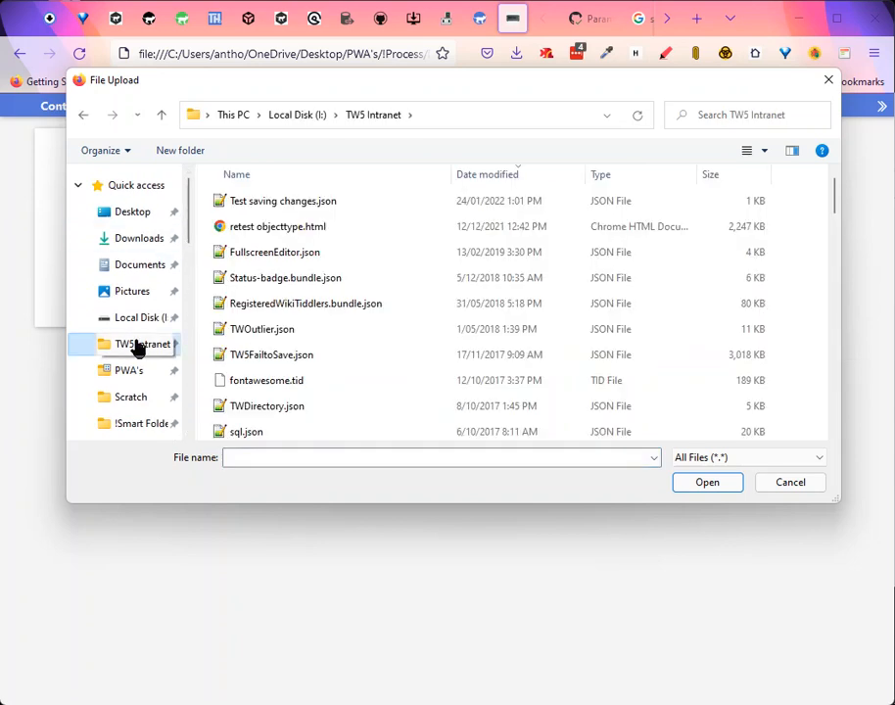
Step: Load FullscreenEditor.json, Status-badge.bundle.json, RegisteredWikiTiddlers.bundle.json, TWOutlier.json and TW5FailtoSave.json together into the NUC wiki's import list
left_click(286, 339)
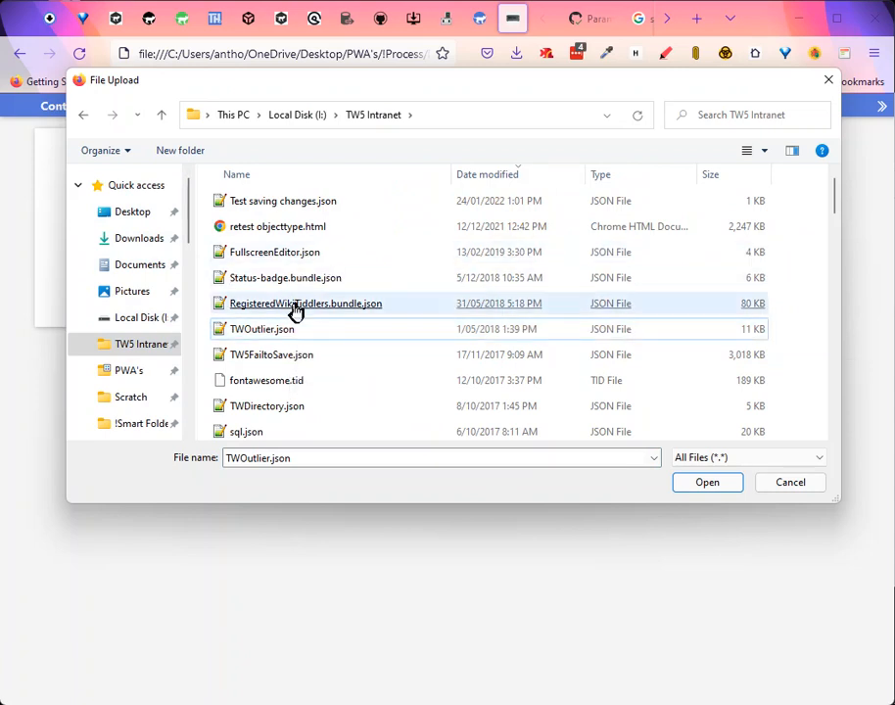
left_click(224, 256)
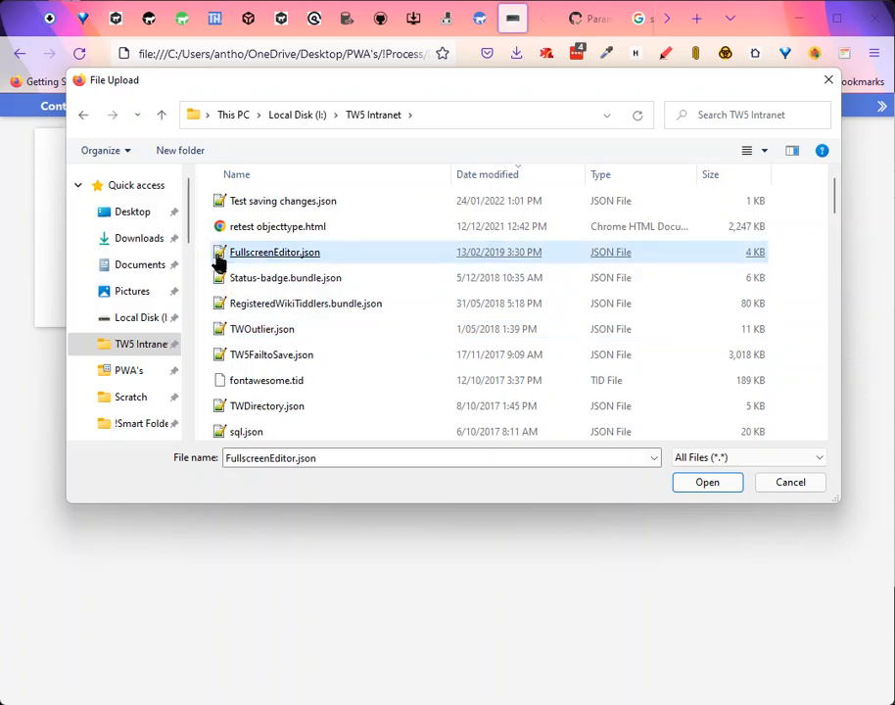
left_click(216, 355, "shift")
left_click(216, 337, "shift")
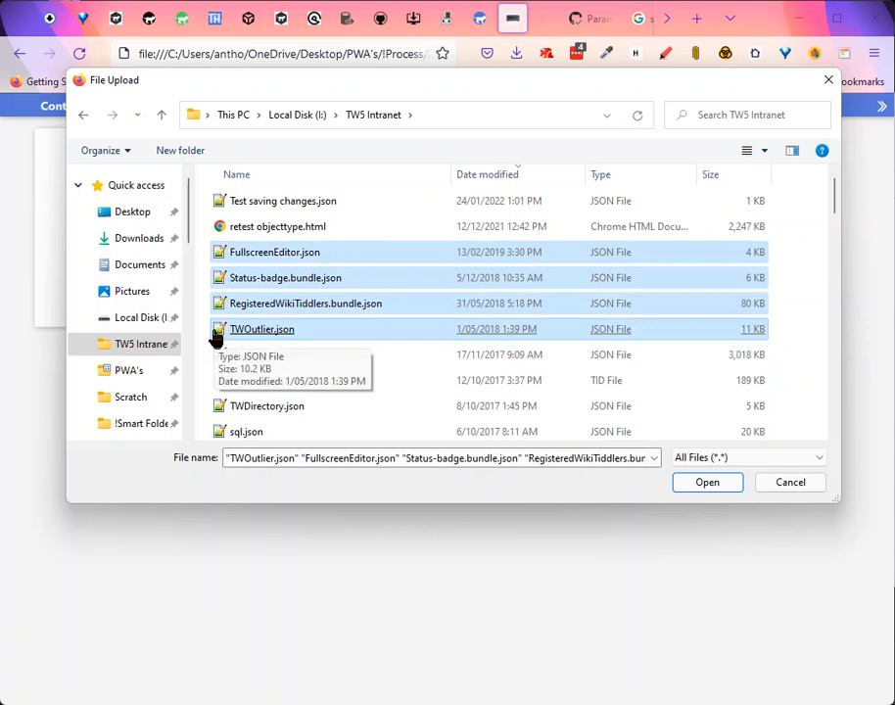
left_click(460, 359)
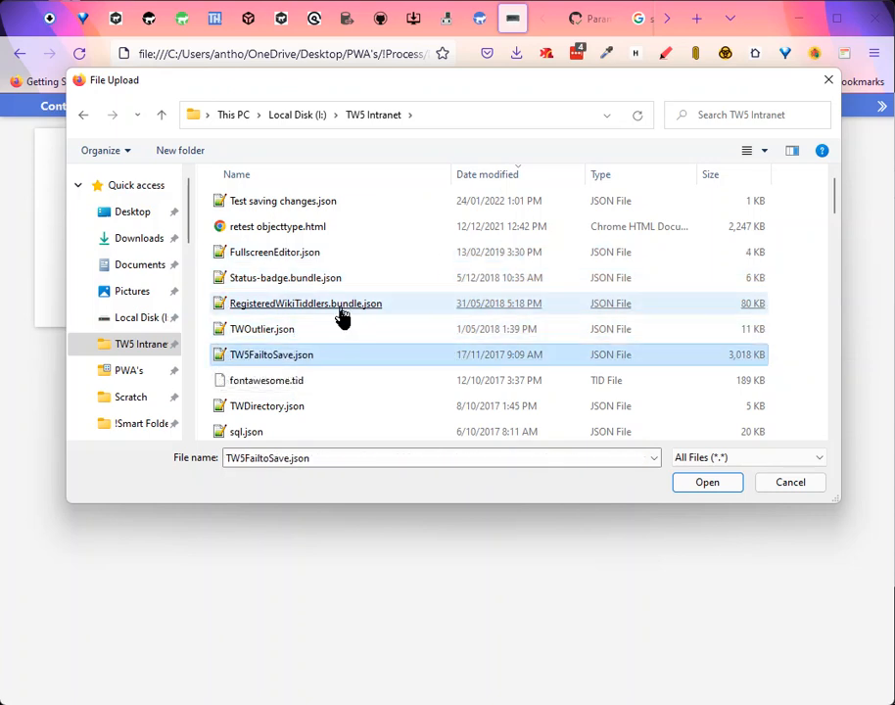
left_click(377, 265, "shift")
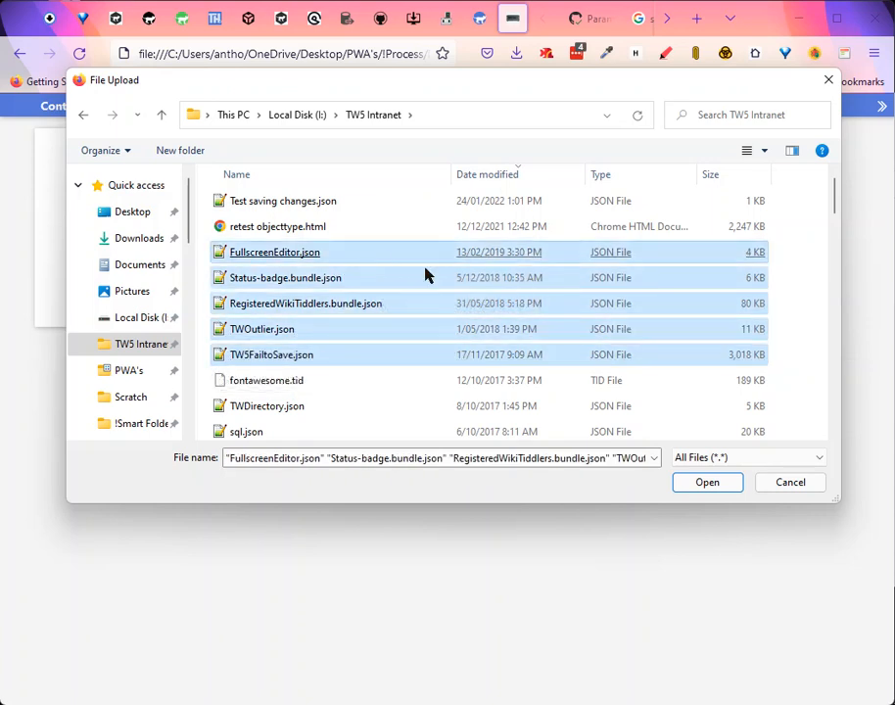
left_click(702, 482)
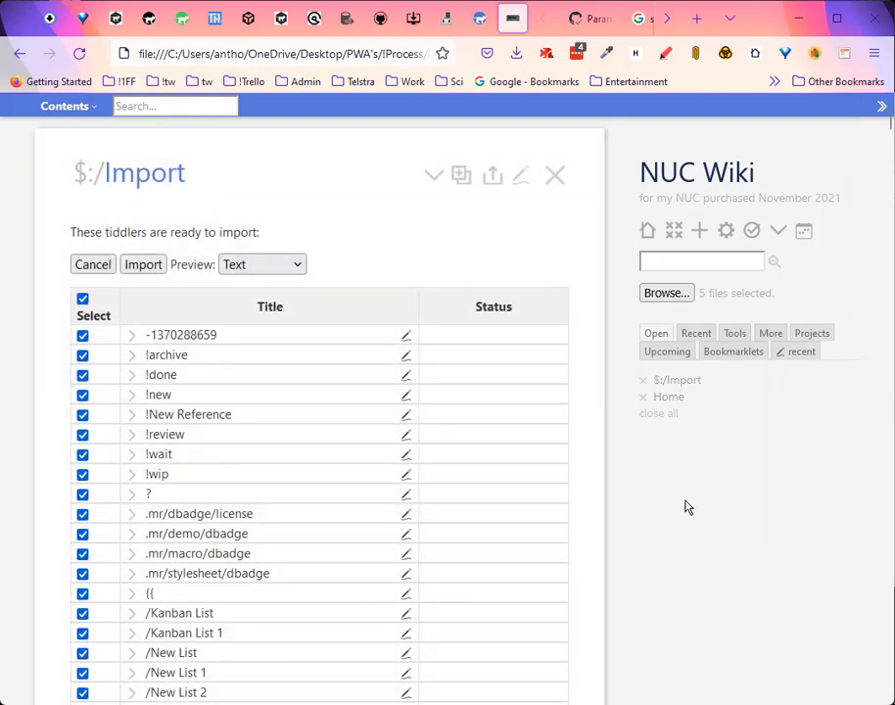
Step: Examine the tiddlers offered for import and the names of the selected files, and close the $:/Import tiddler without importing
scroll(394, 498, "down", 3)
scroll(361, 481, "down", 12)
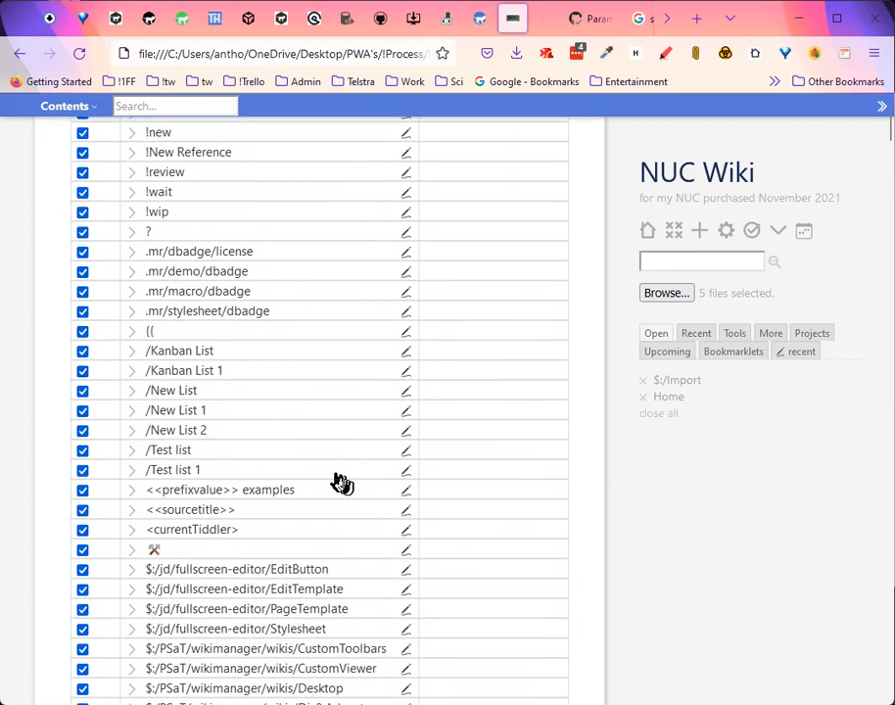
scroll(315, 502, "down", 15)
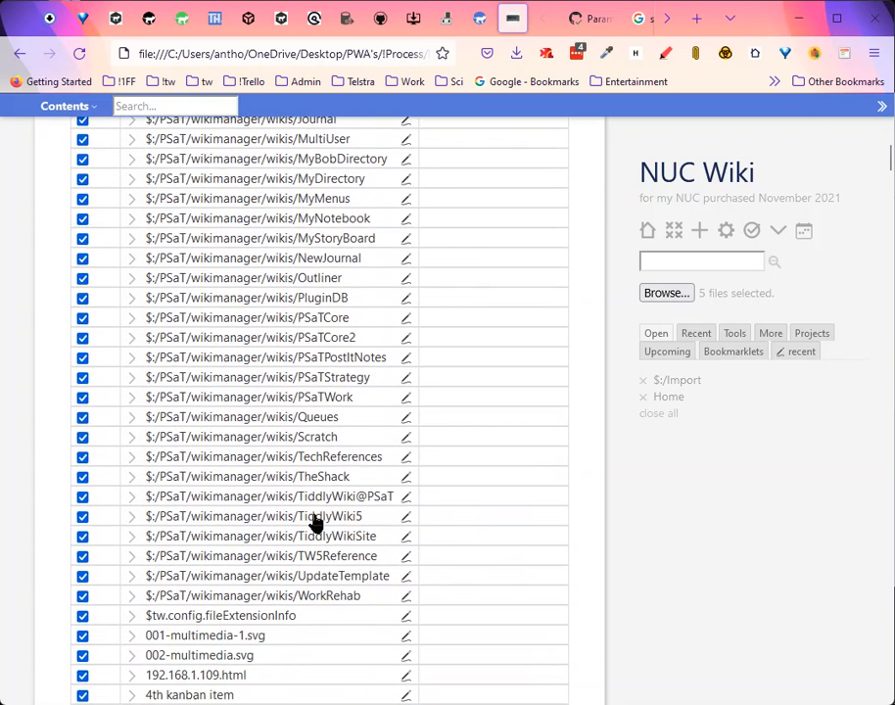
scroll(389, 500, "down", 13)
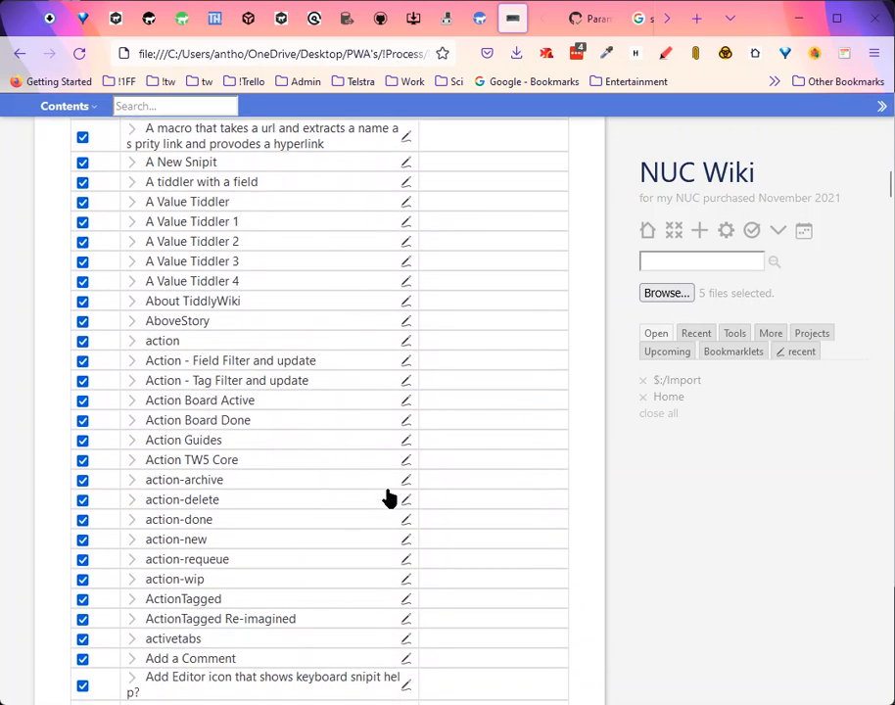
scroll(372, 533, "down", 15)
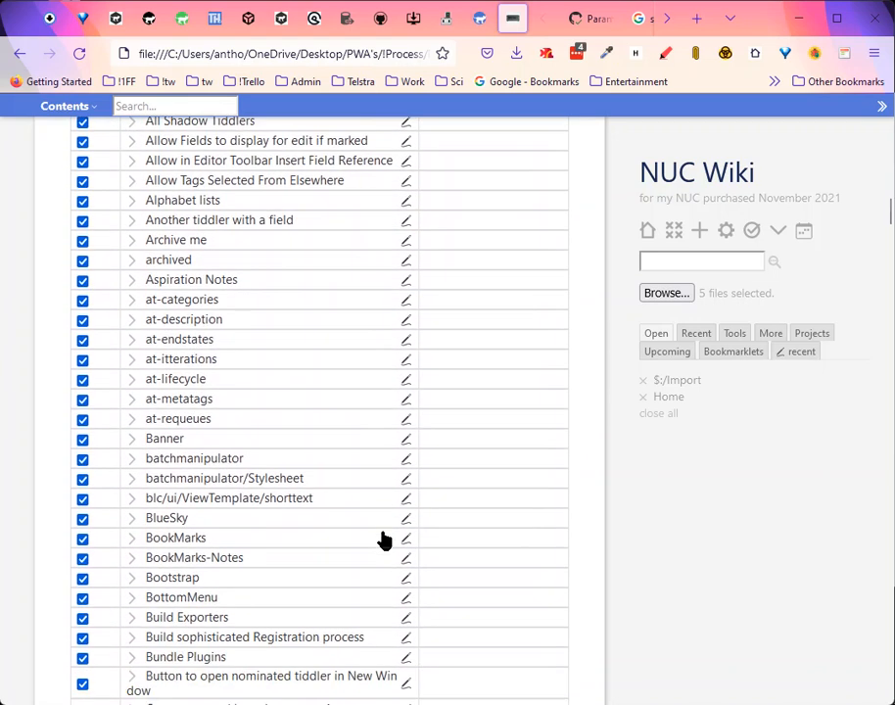
scroll(406, 545, "down", 4)
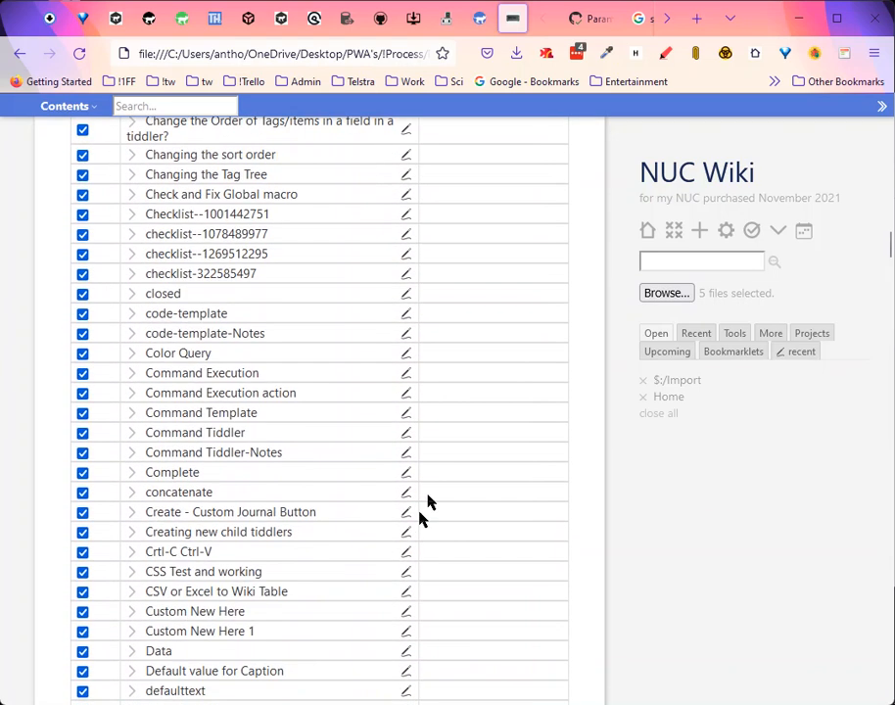
scroll(481, 510, "up", 1)
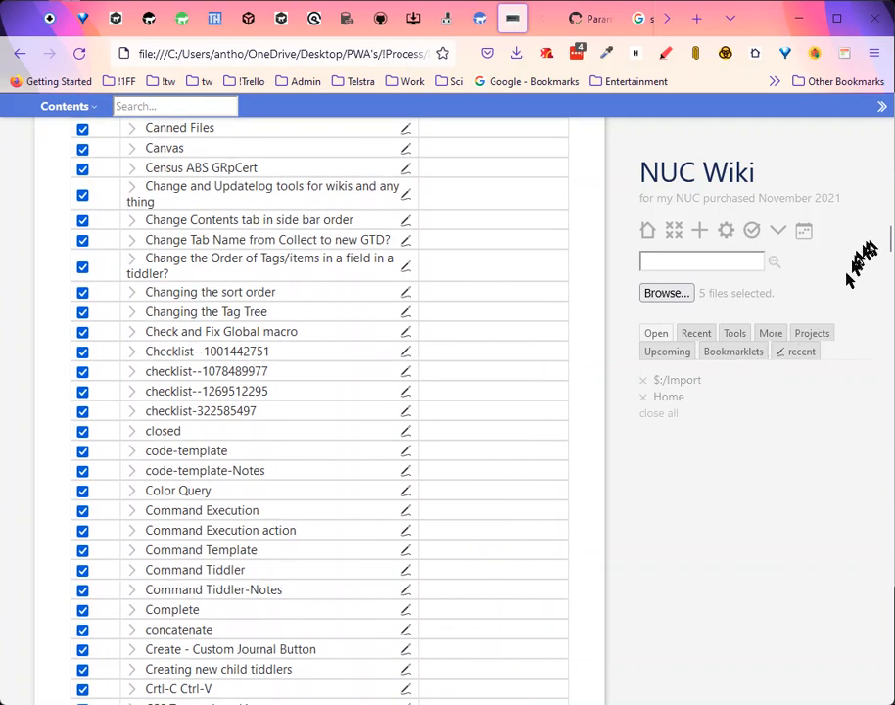
left_click_drag(890, 240, 886, 104)
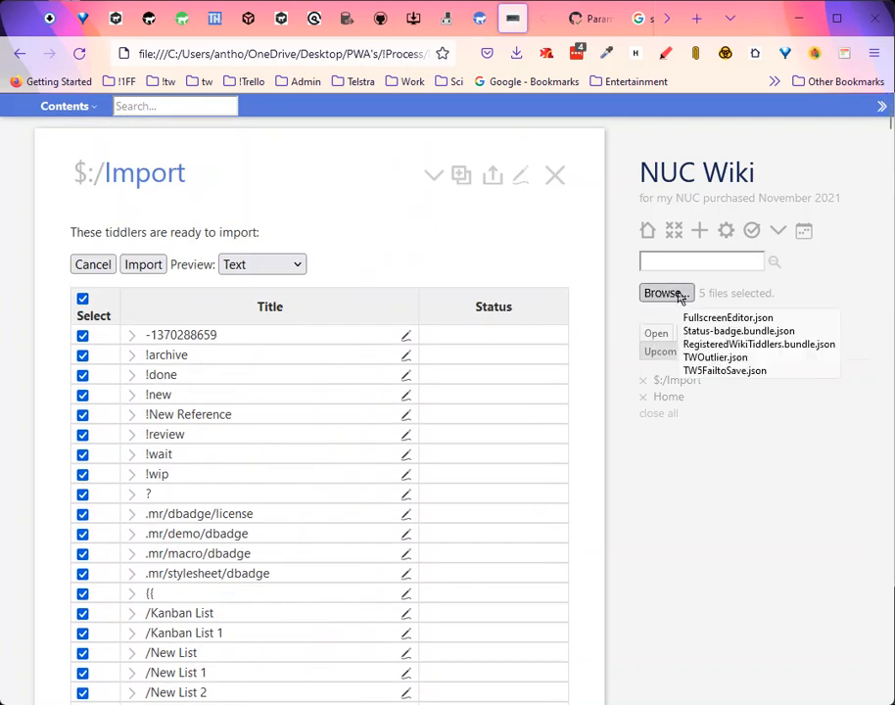
left_click(556, 180)
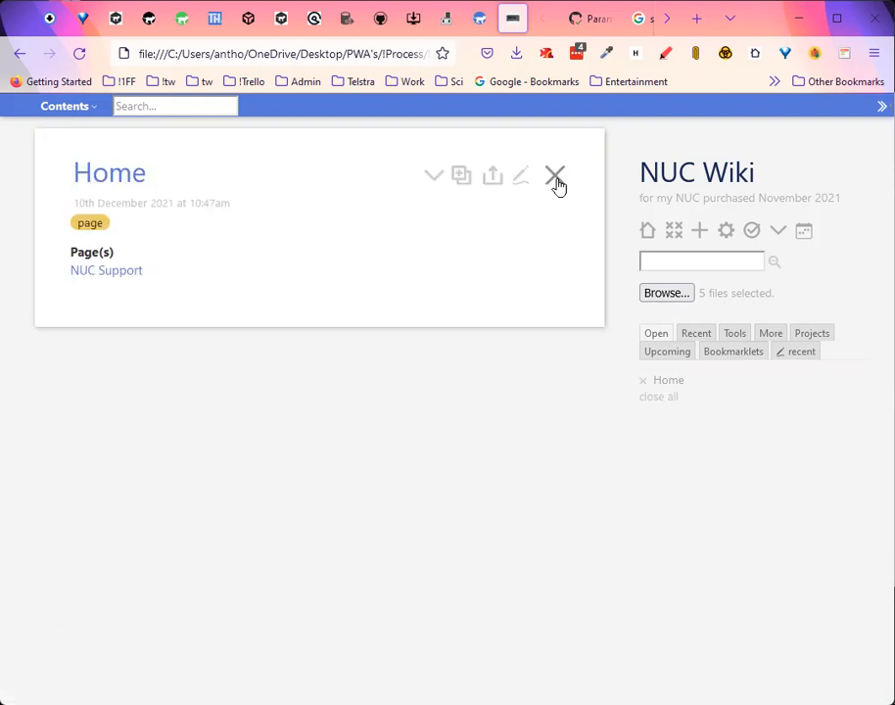
Step: Start a search in the NUC wiki
left_click(653, 258)
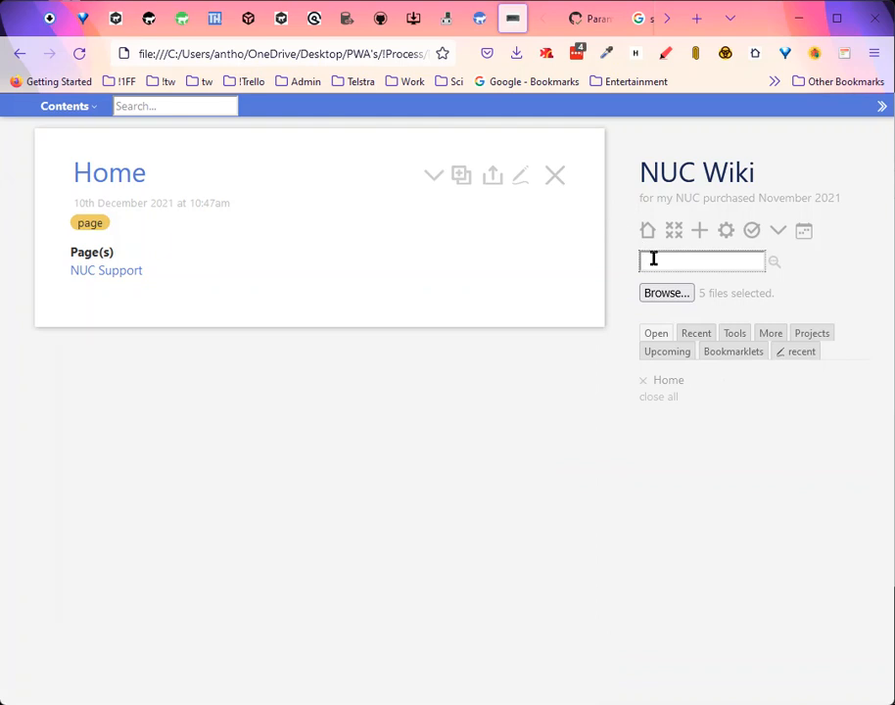